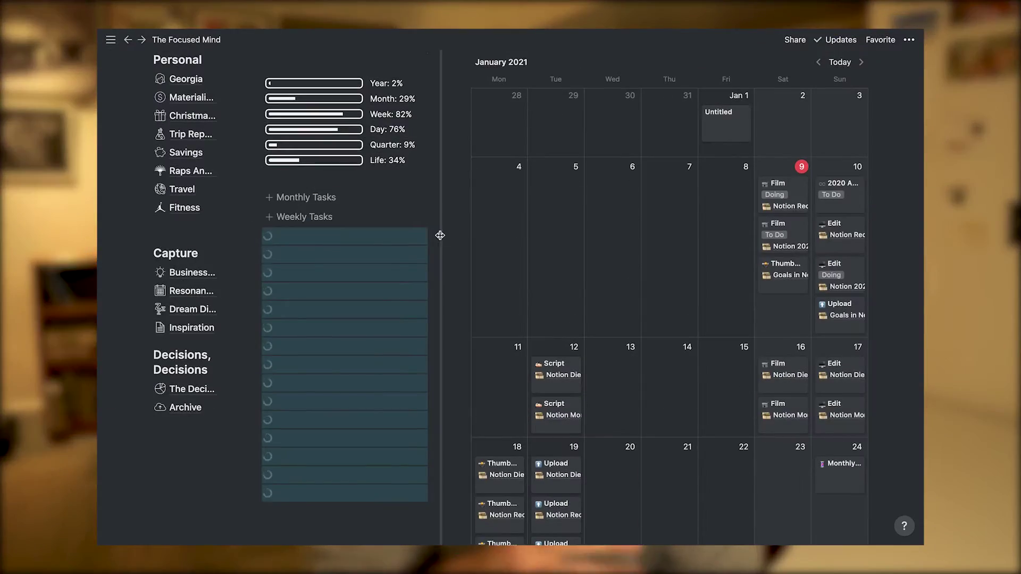
Clear the row selection, view a generated Journal page, and return to The Focused Mind dashboard
click(290, 524)
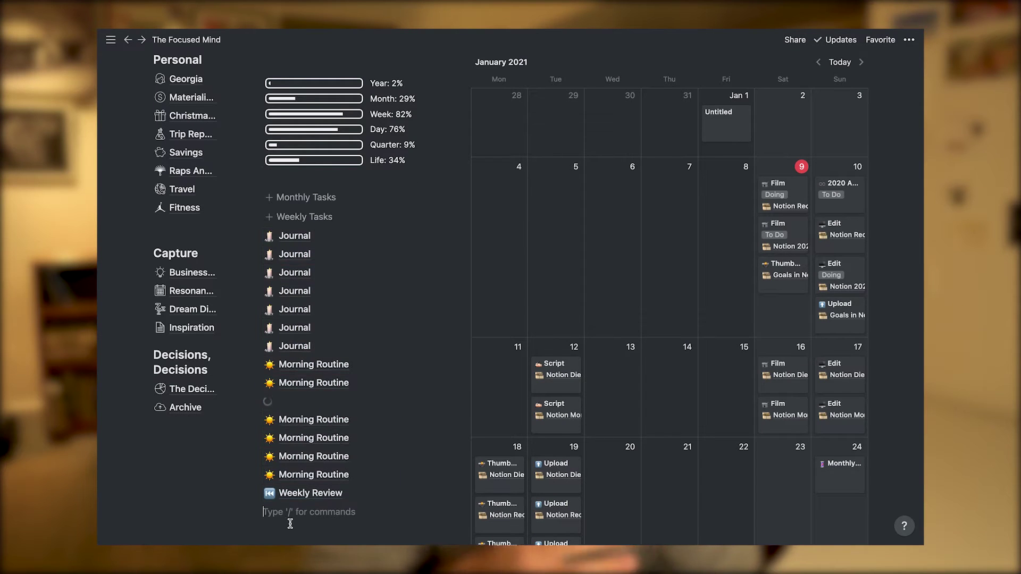
click(281, 290)
click(200, 43)
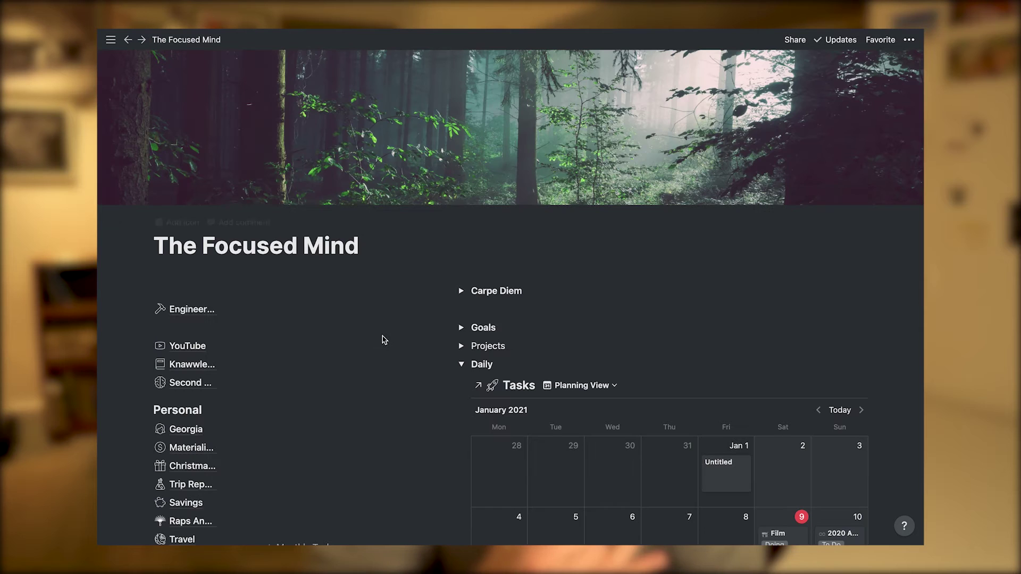
Drag a Journal task and a Morning Routine task onto January 11 in the calendar
scroll(372, 377, down, 10)
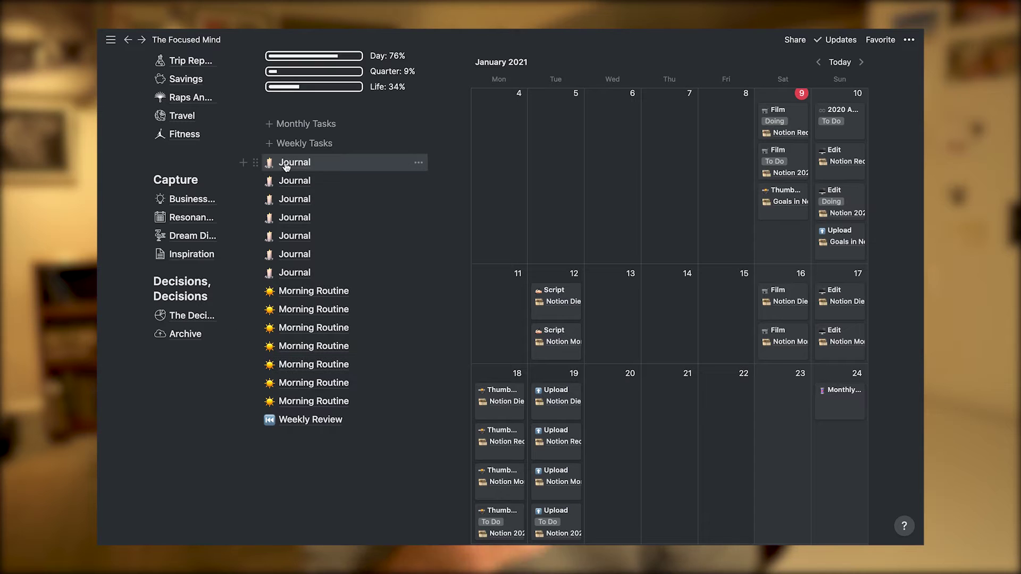
drag(491, 300, 498, 331)
drag(245, 382, 813, 298)
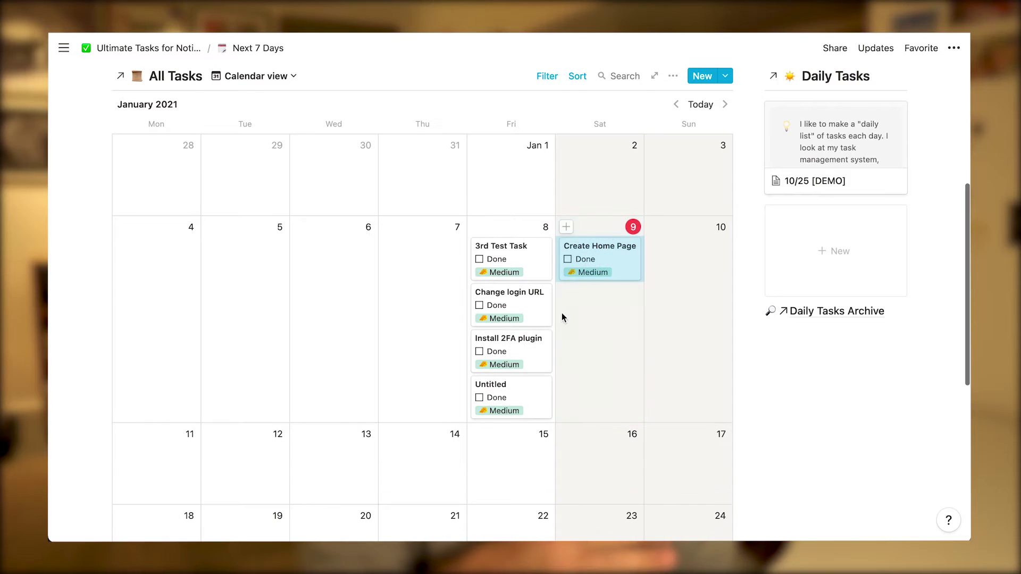
Inspect the Next Due formula on the Create Home Page task
click(611, 248)
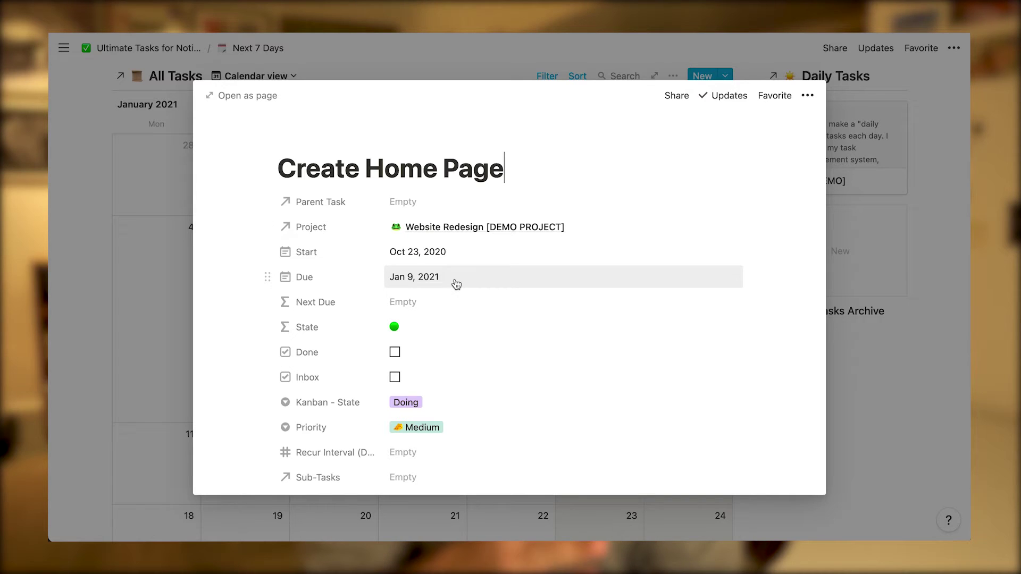
click(450, 303)
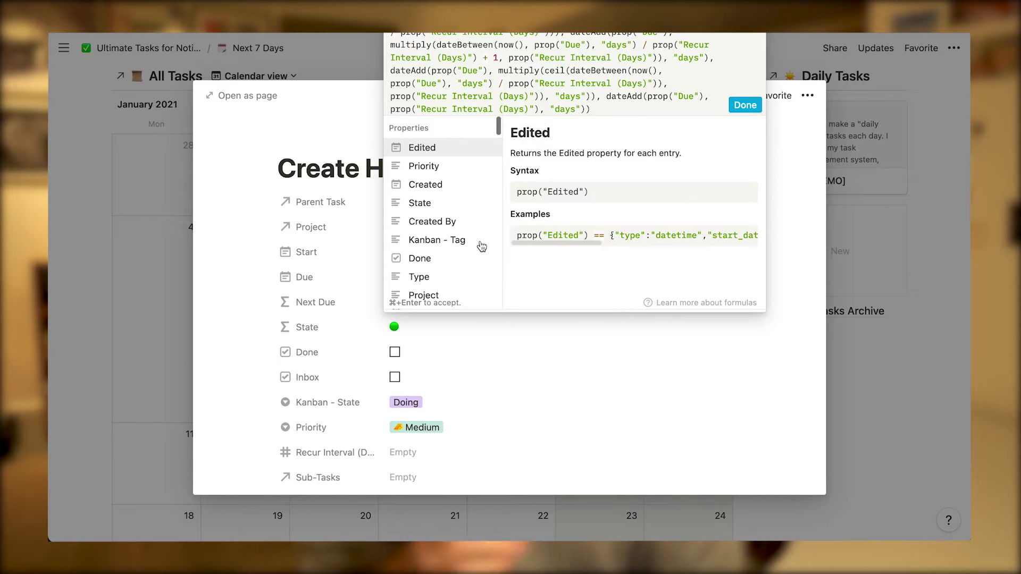
click(489, 345)
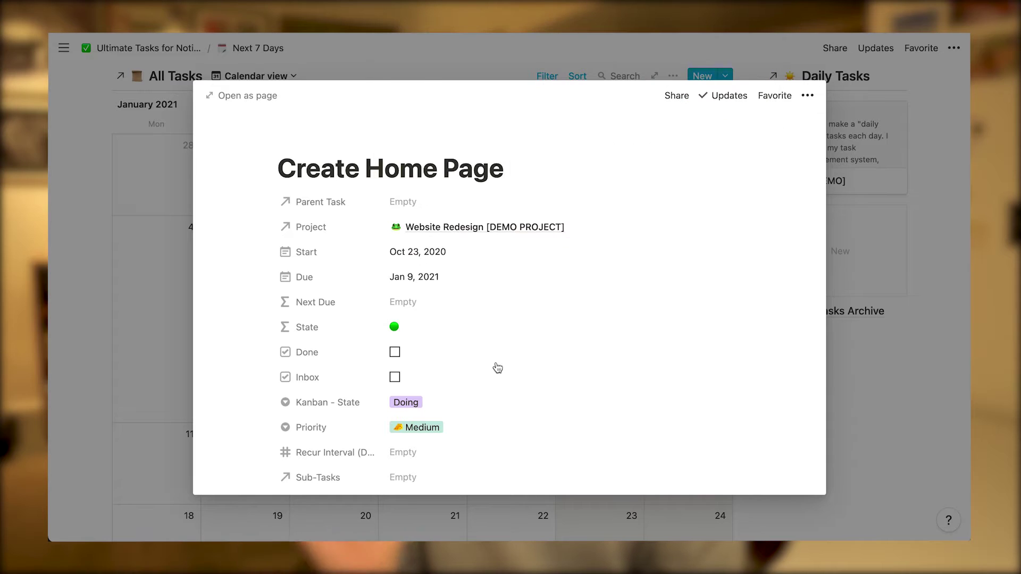
click(874, 388)
Lay out the All Tasks calendar by Next Due and check its sort settings
click(674, 79)
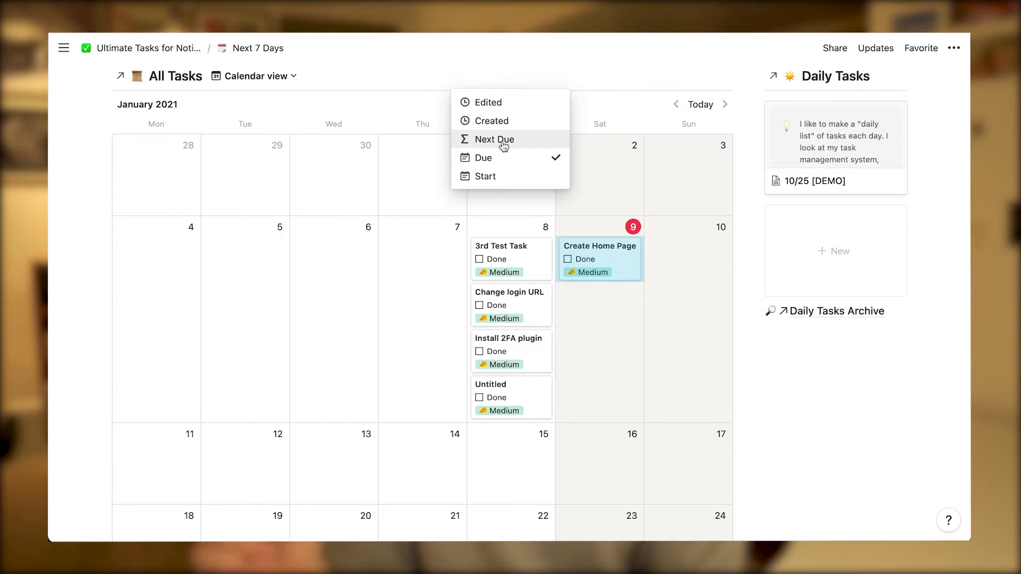
click(502, 140)
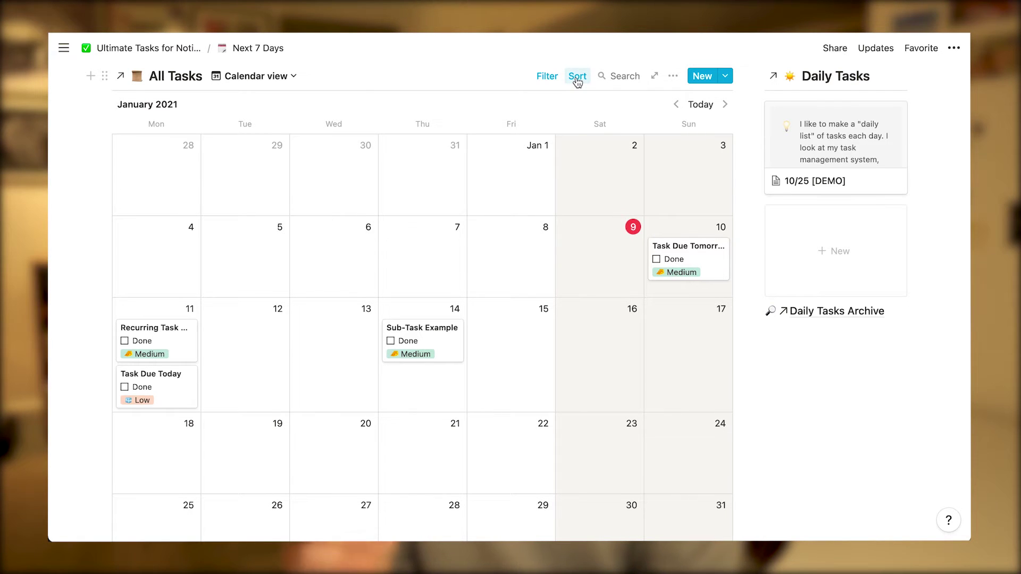
click(577, 77)
click(577, 78)
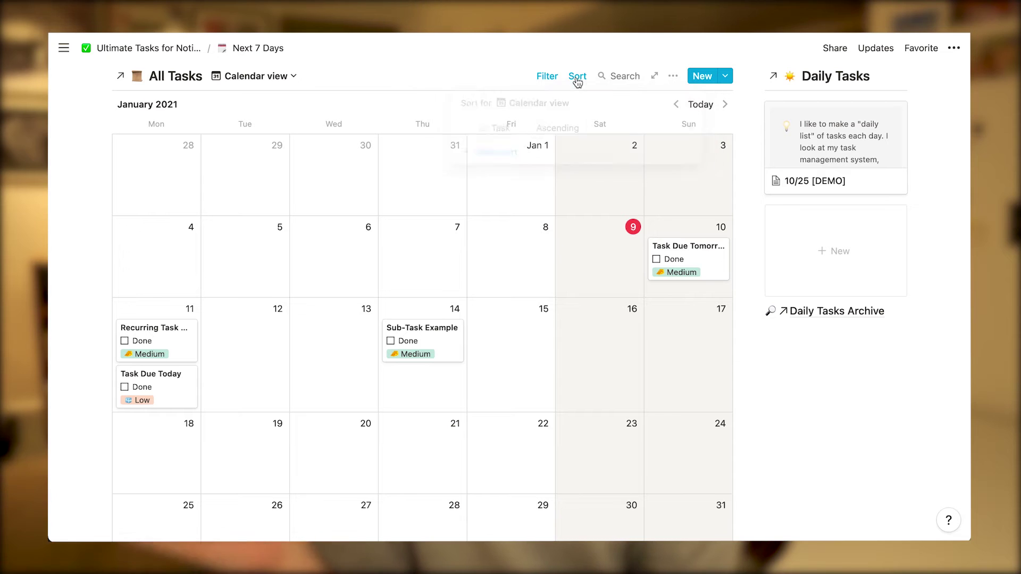
Switch the calendar's date property to Due, then back to Next Due
click(674, 77)
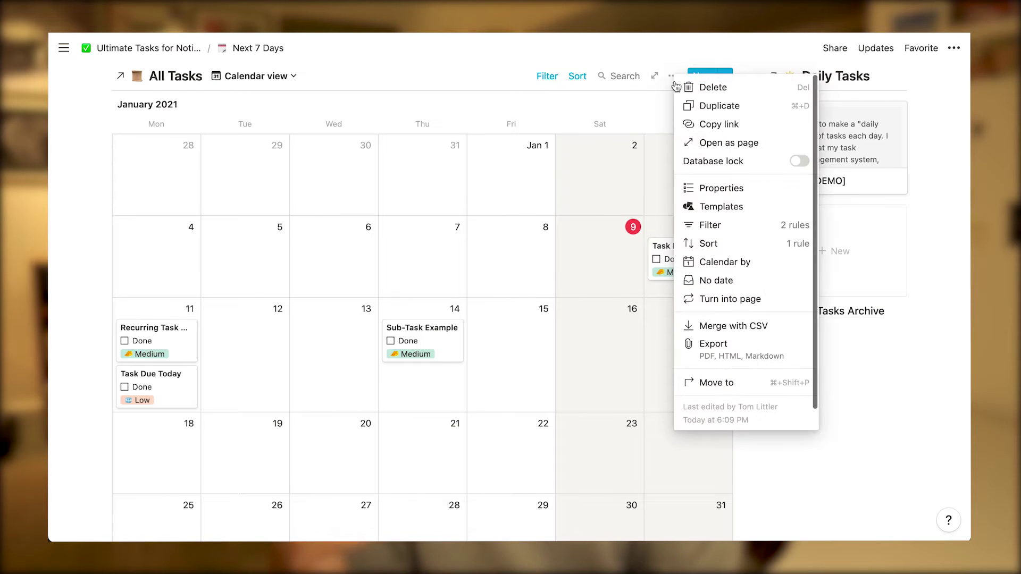
click(738, 267)
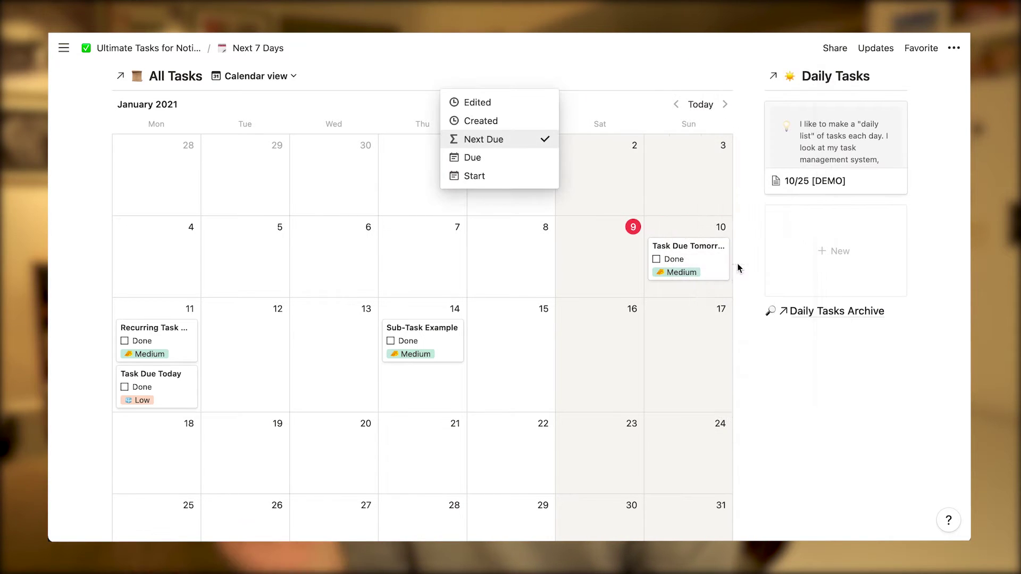
click(529, 161)
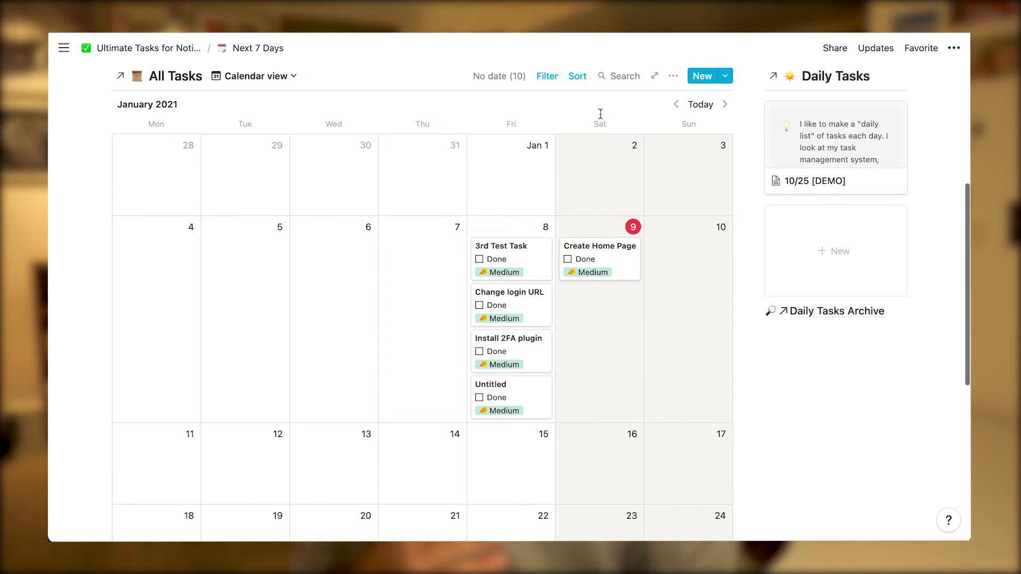
click(673, 77)
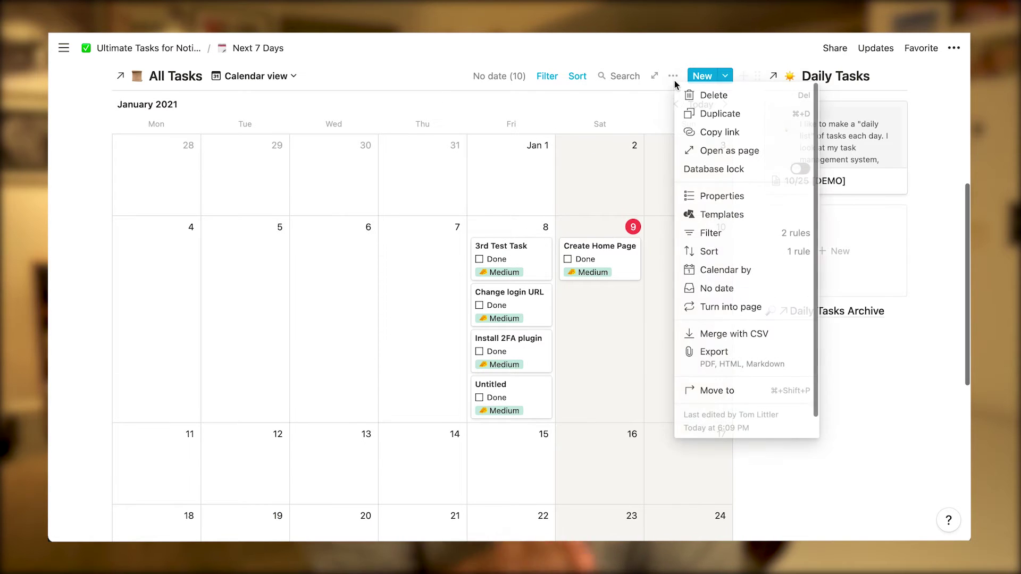
click(726, 270)
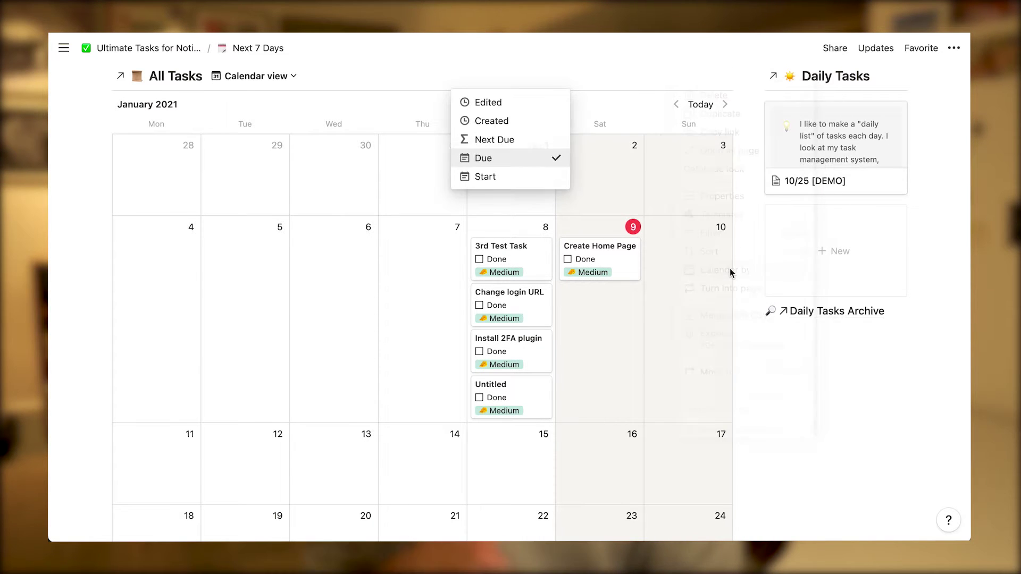
click(513, 141)
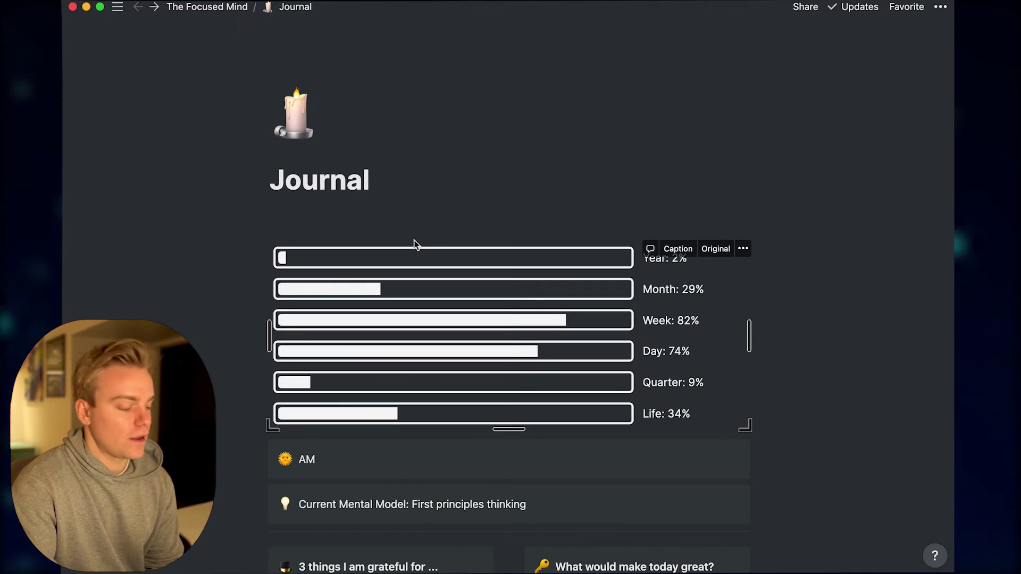
Go back to The Focused Mind dashboard and open the Morning Routine page from its task list
scroll(216, 355, down, 3)
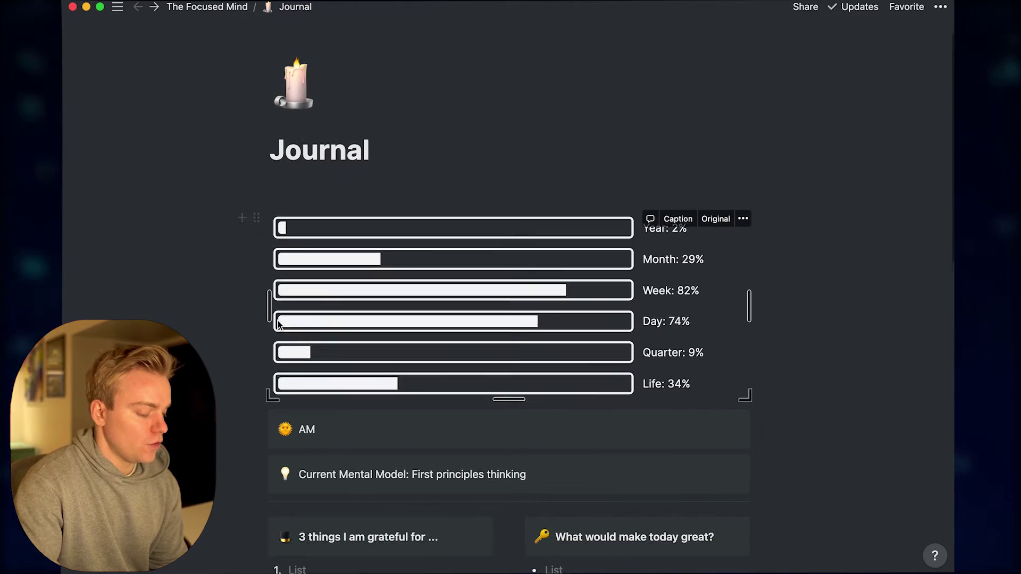
scroll(383, 321, down, 8)
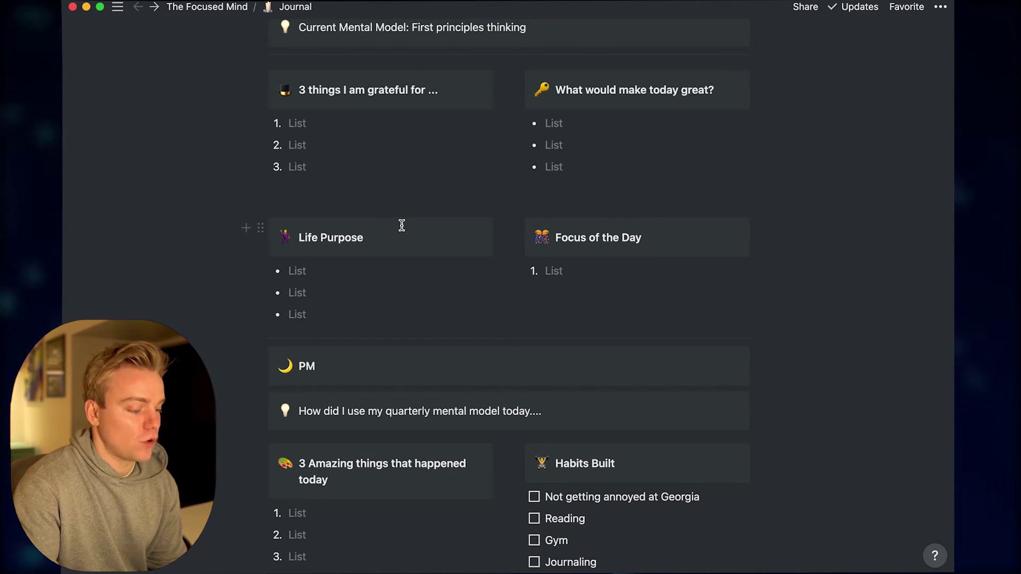
click(224, 8)
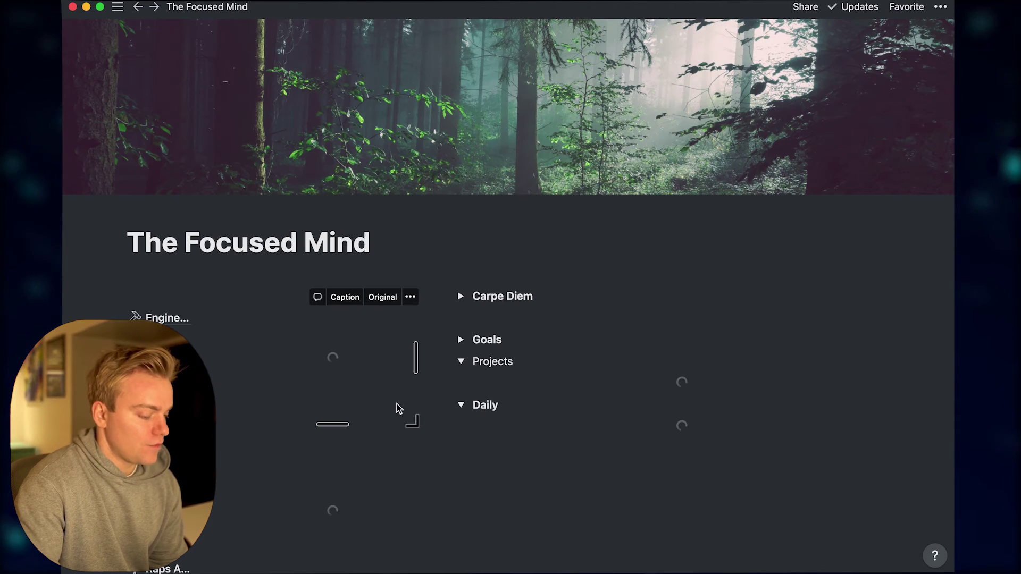
scroll(396, 415, down, 13)
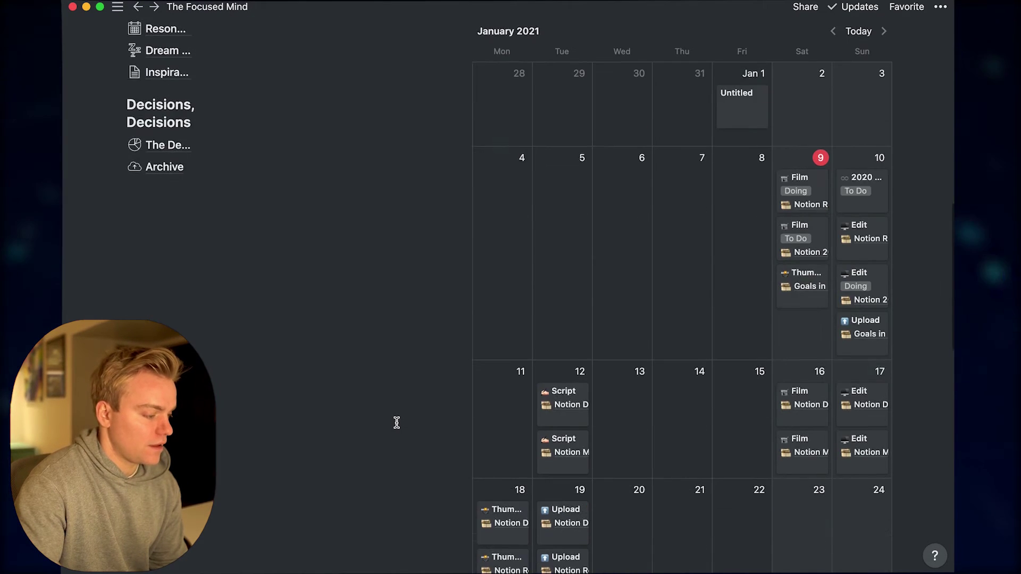
scroll(397, 422, up, 5)
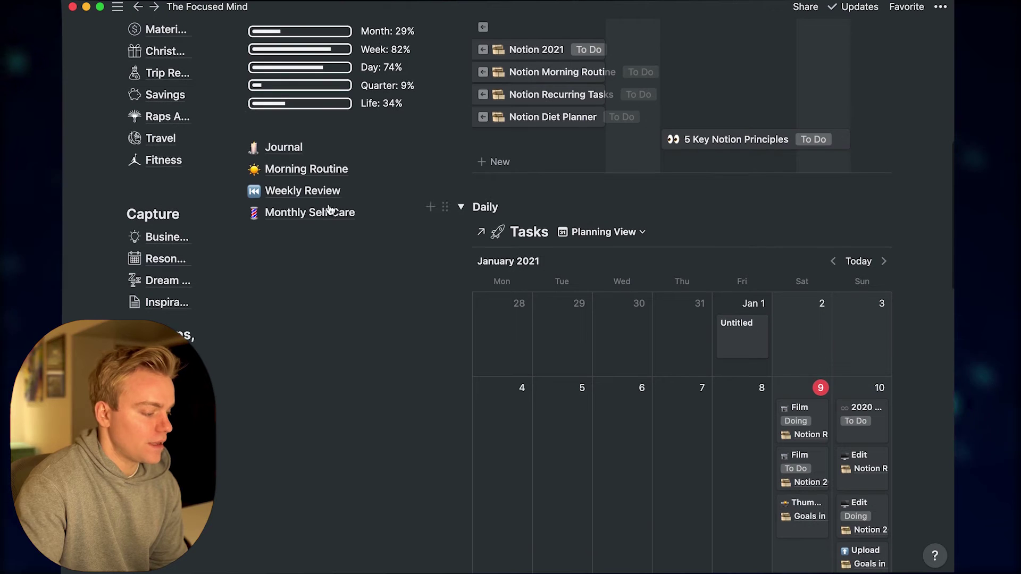
click(337, 168)
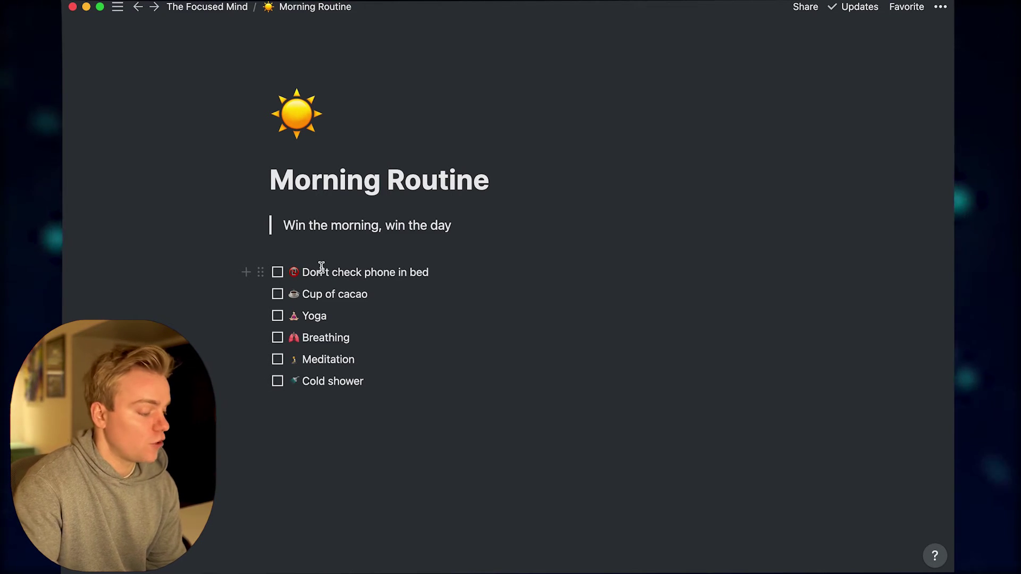
Look at the Weekly Review page from The Focused Mind, then return to the dashboard
click(217, 9)
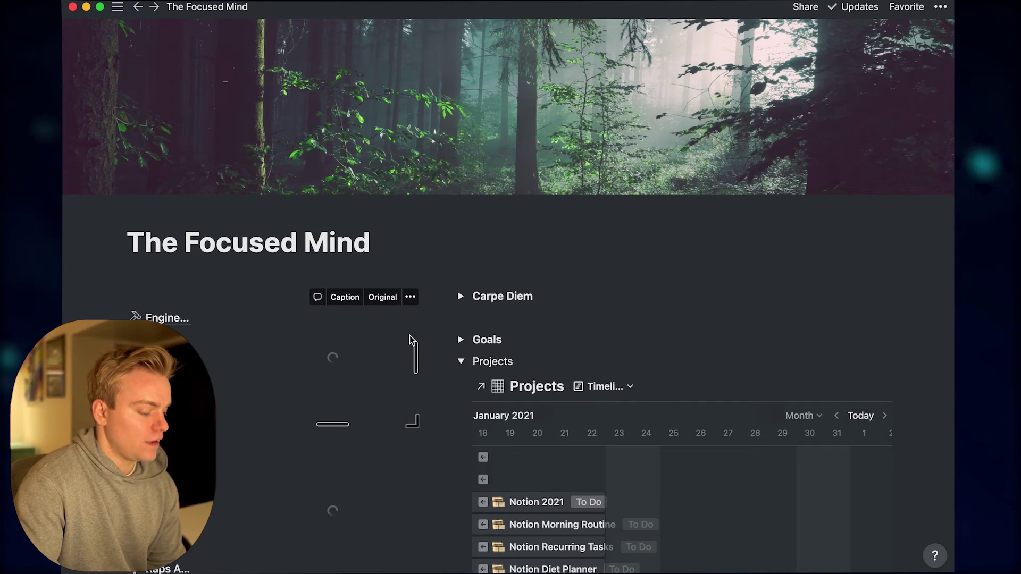
scroll(410, 336, down, 7)
click(314, 132)
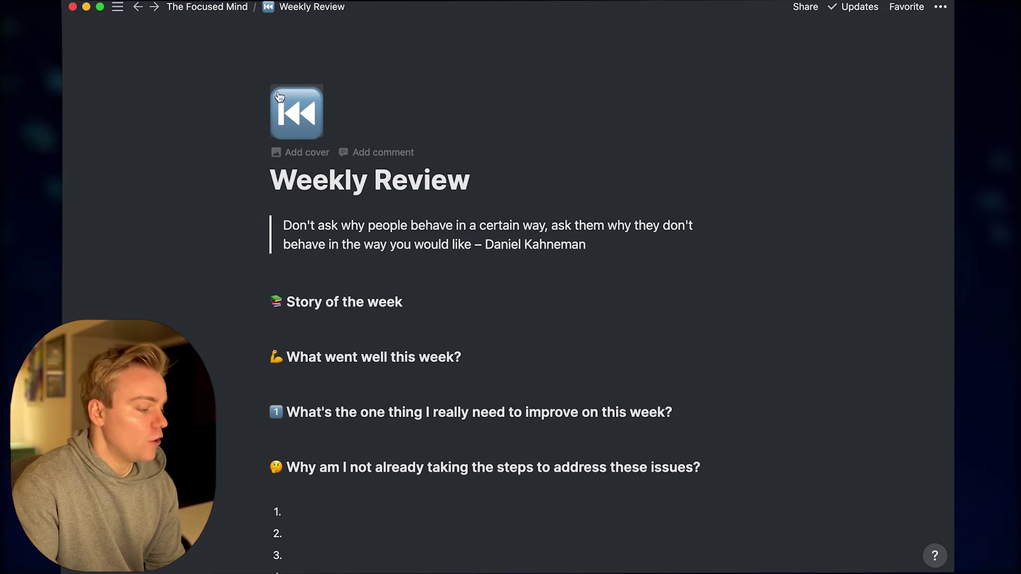
click(229, 7)
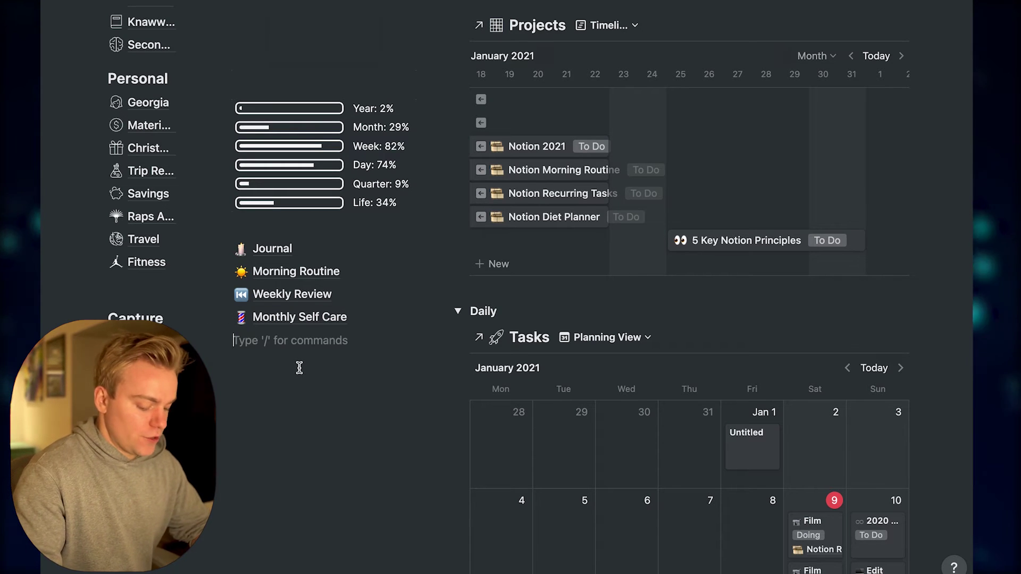
Insert a template button named 'Weekly Tasks' and delete its default to-do
text(/templ)
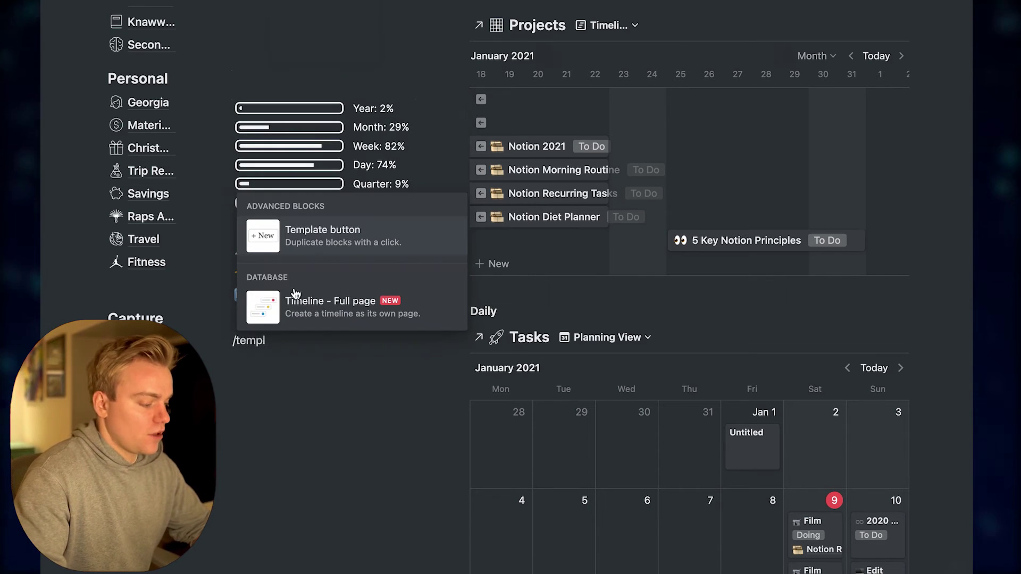
click(314, 242)
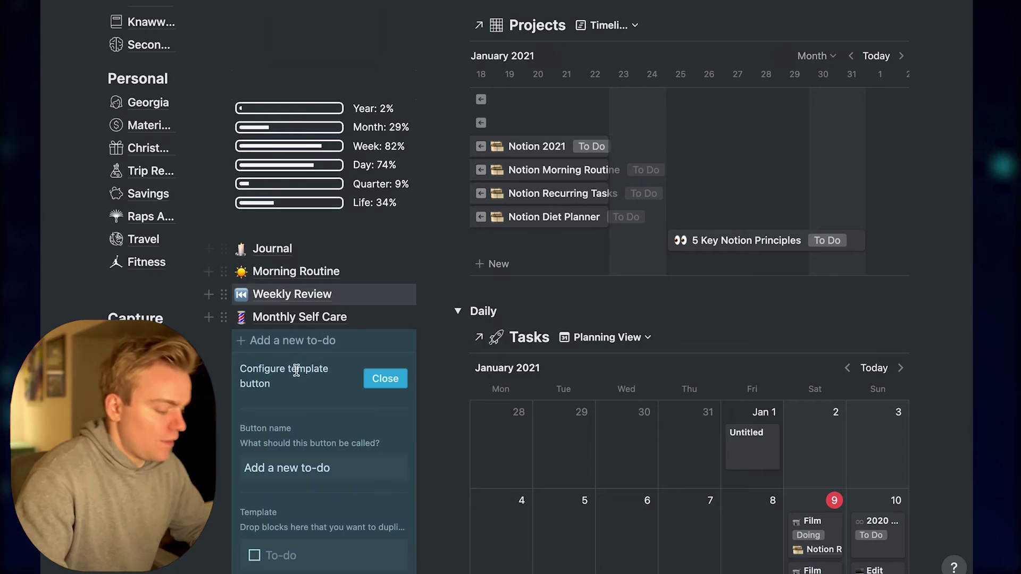
triple_click(301, 469)
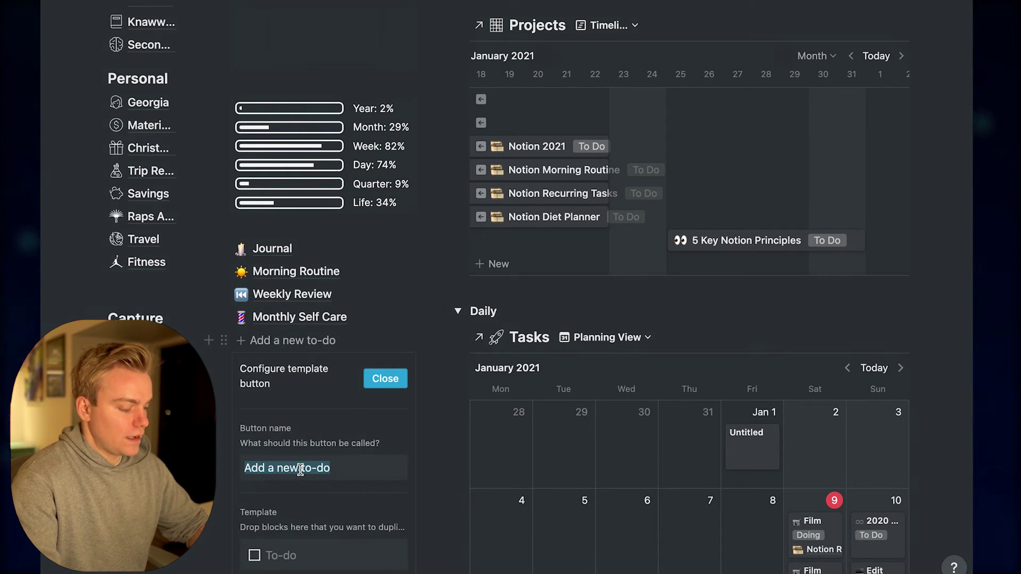
text(Weekly Tasks)
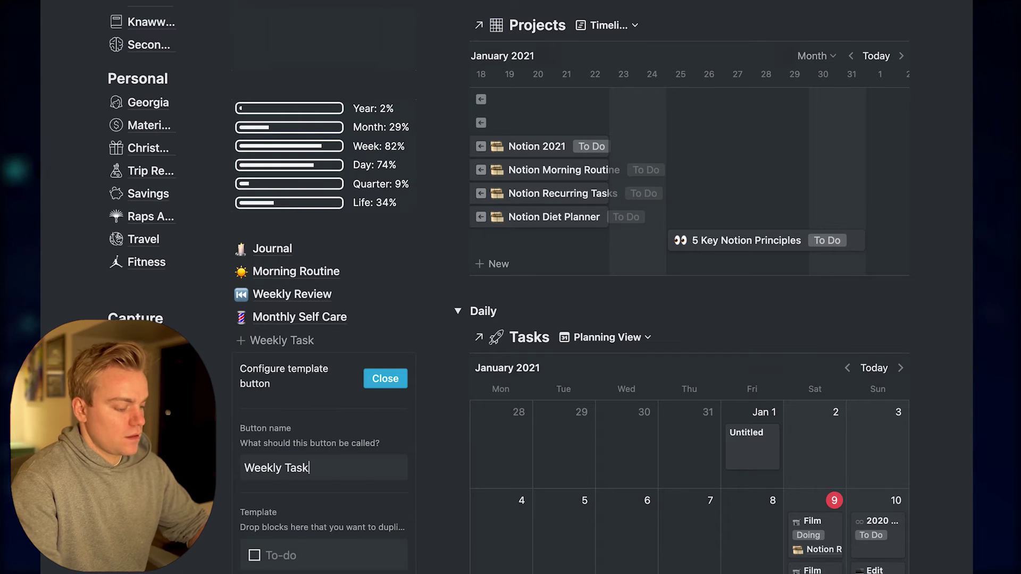
click(237, 555)
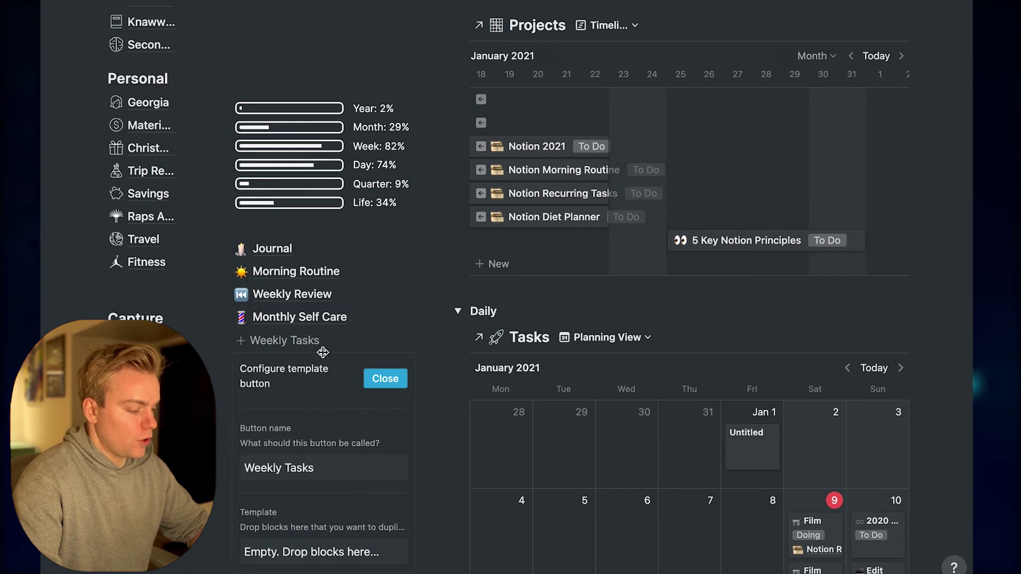
Move the Journal, Morning Routine and Weekly Review pages into the button's template
scroll(335, 348, down, 2)
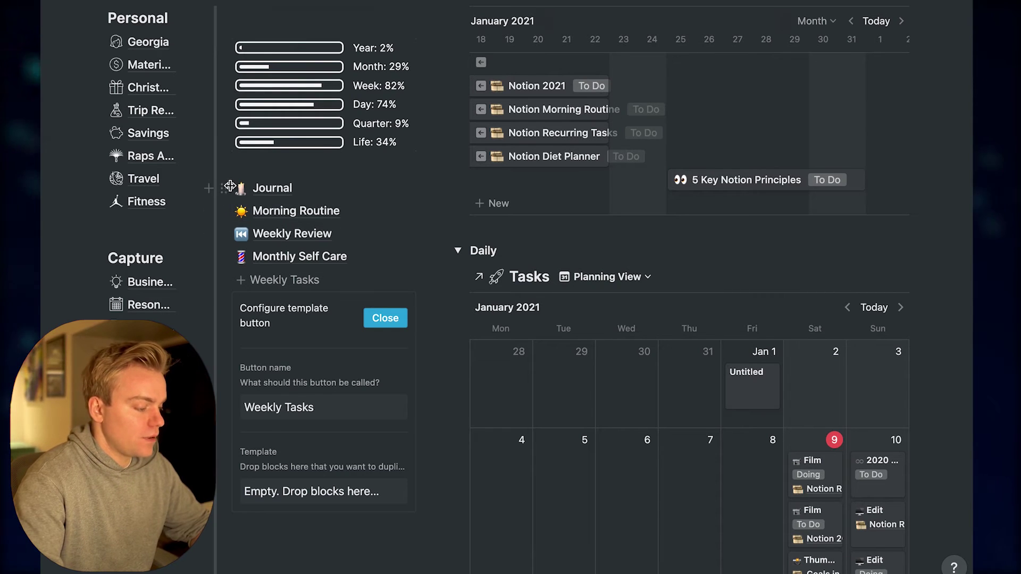
drag(224, 188, 287, 490)
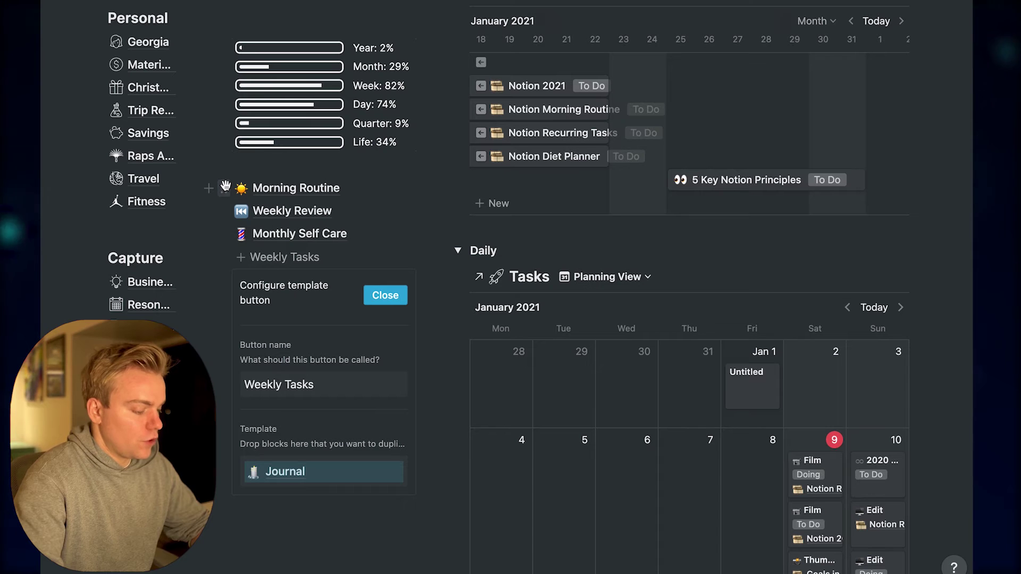
drag(224, 188, 268, 481)
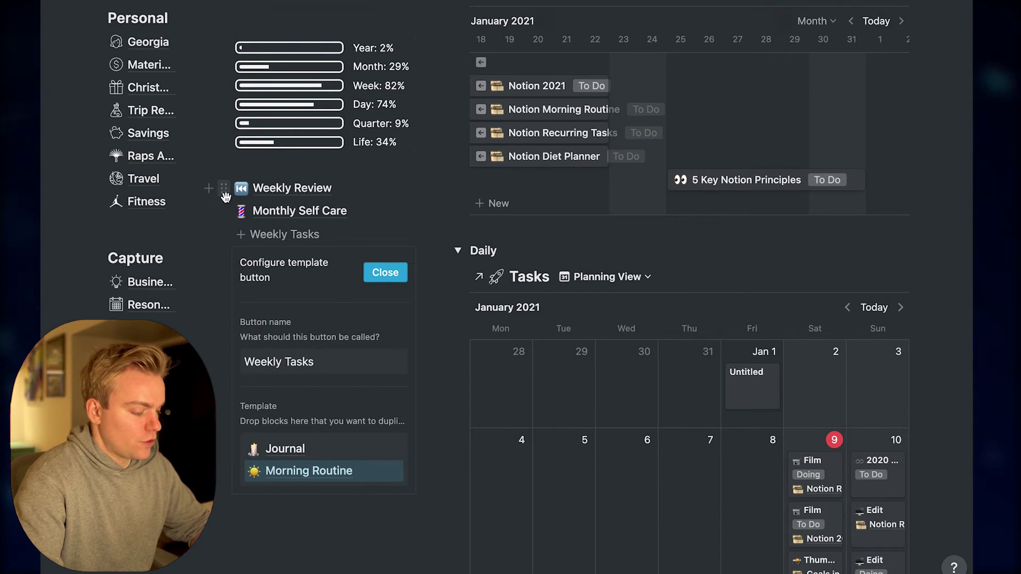
drag(224, 188, 259, 482)
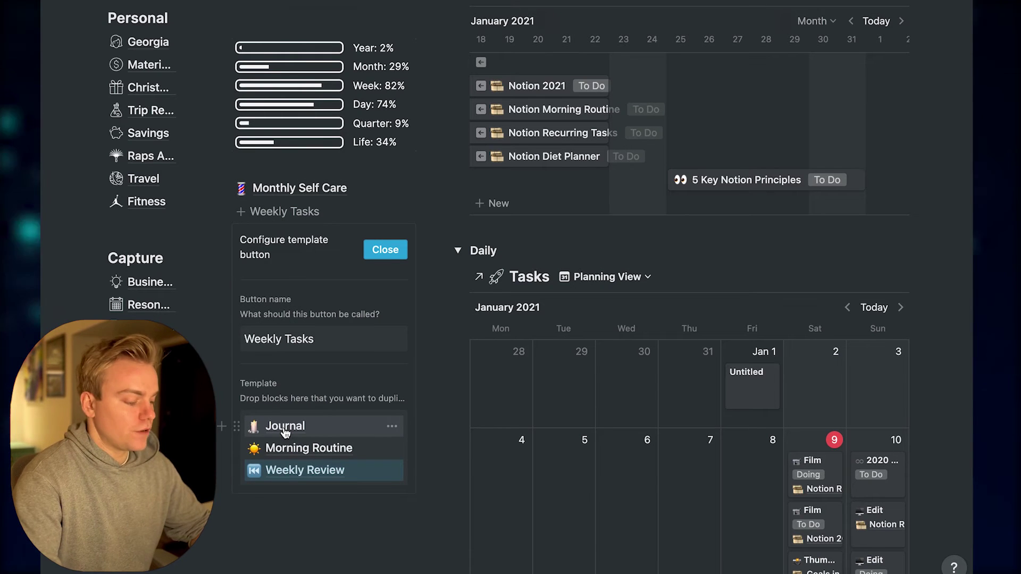
Reopen the Weekly Tasks button settings and duplicate the Journal page several times with Cmd+D
click(356, 427)
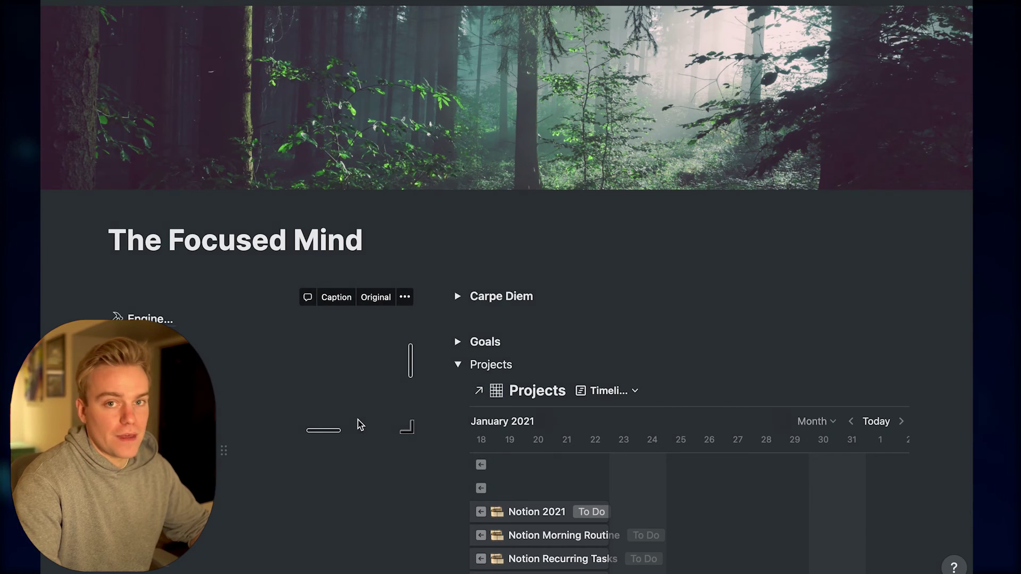
scroll(360, 424, down, 6)
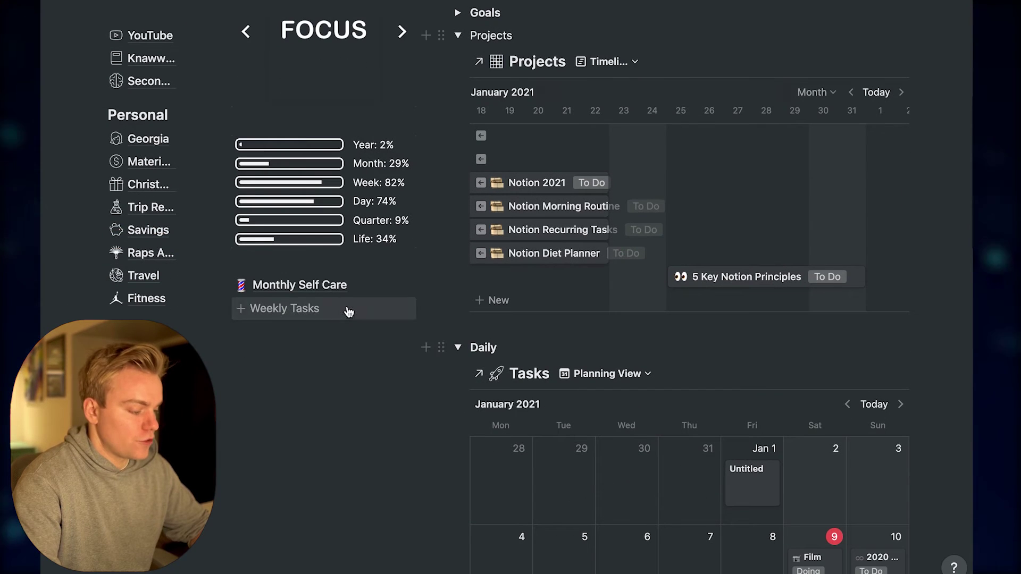
click(379, 310)
scroll(390, 479, down, 1)
right_click(391, 485)
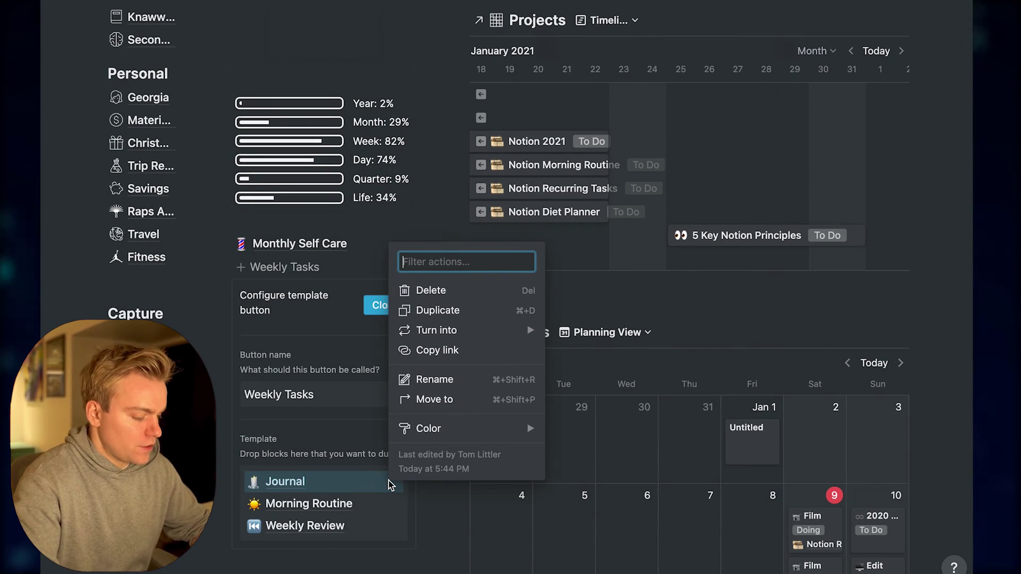
key(super+d)
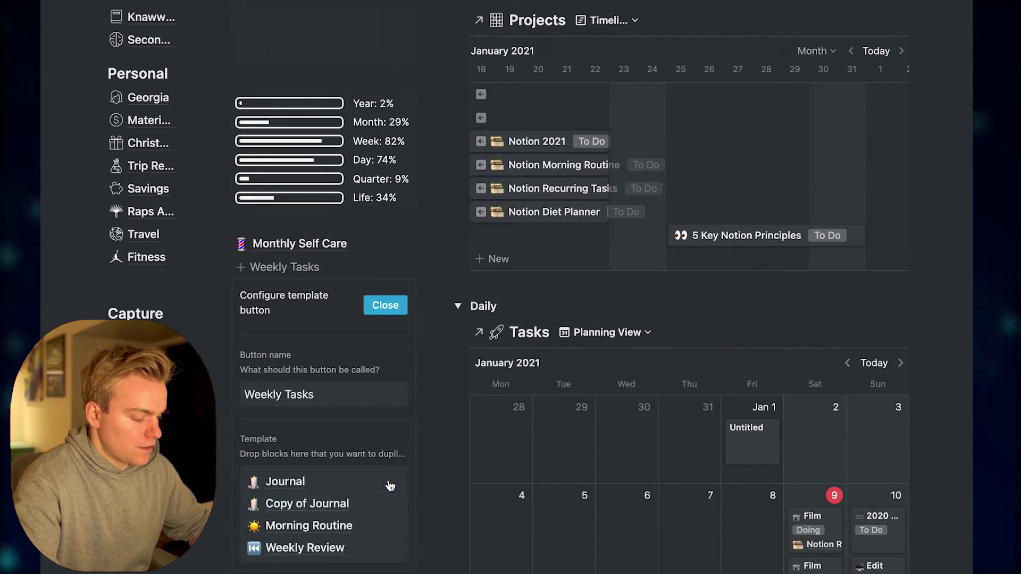
key(super+d)
key(super+d)
key(super+d)
key(super+d)
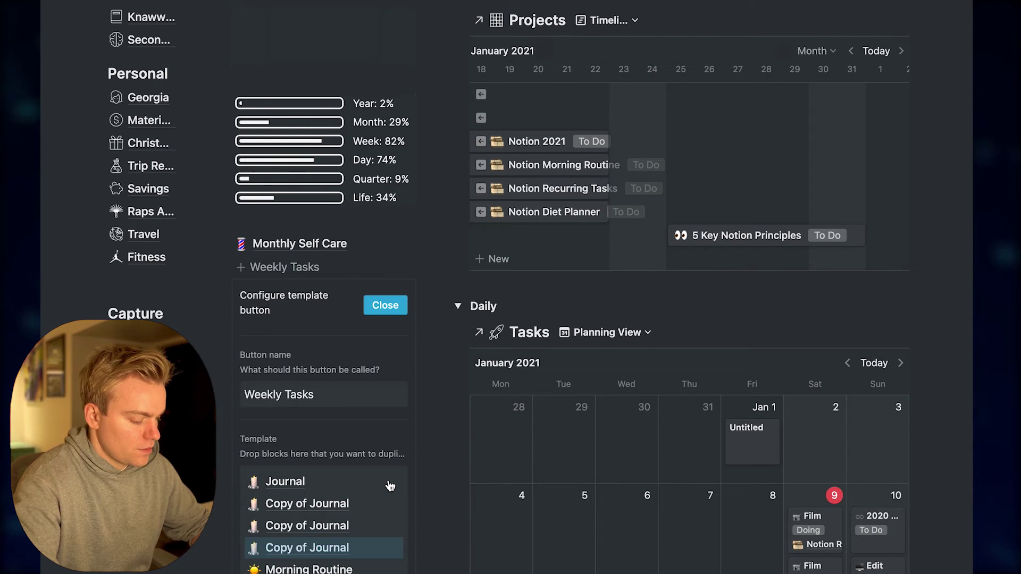
key(super+d)
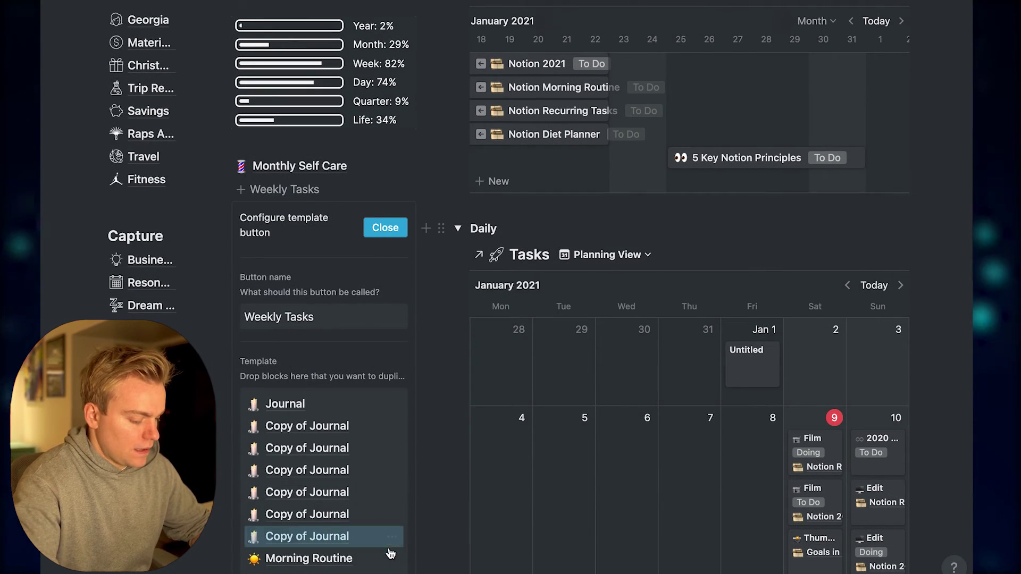
Duplicate the Morning Routine page with Cmd+D to make a week's worth of copies
click(388, 560)
key(Escape)
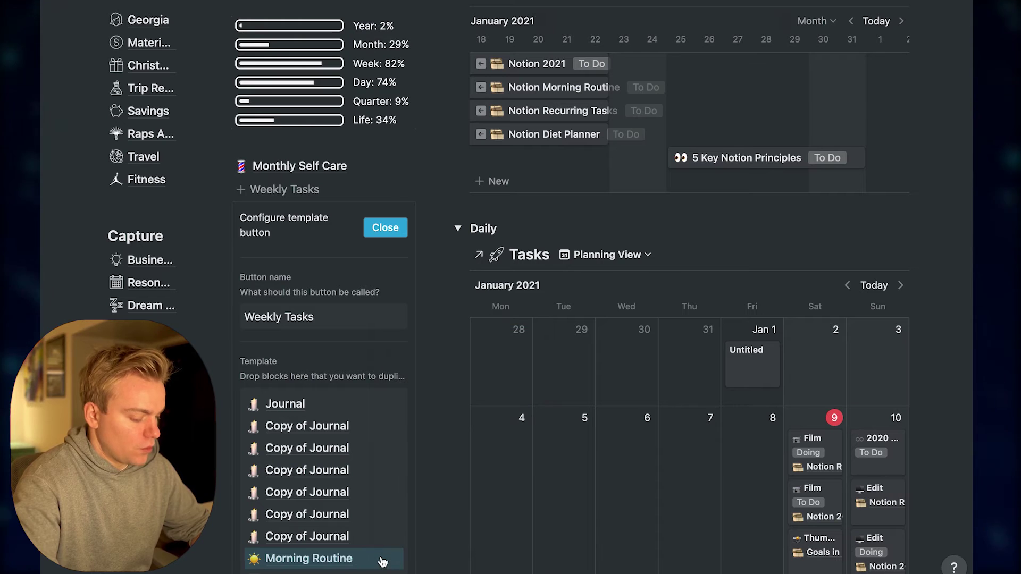
key(super+d)
key(super+d)
key(super+d)
key(super+d)
key(super+d)
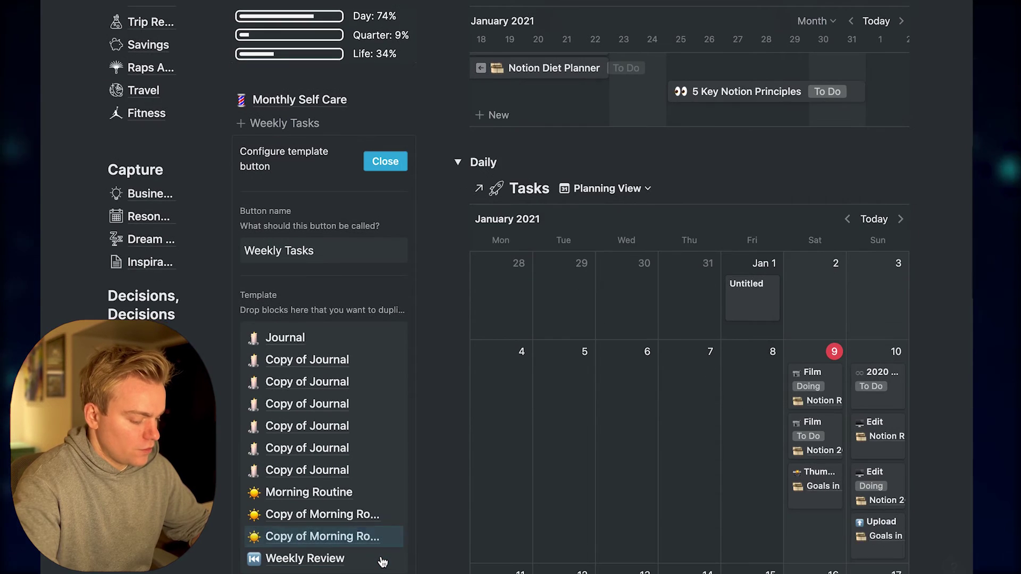
key(super+d)
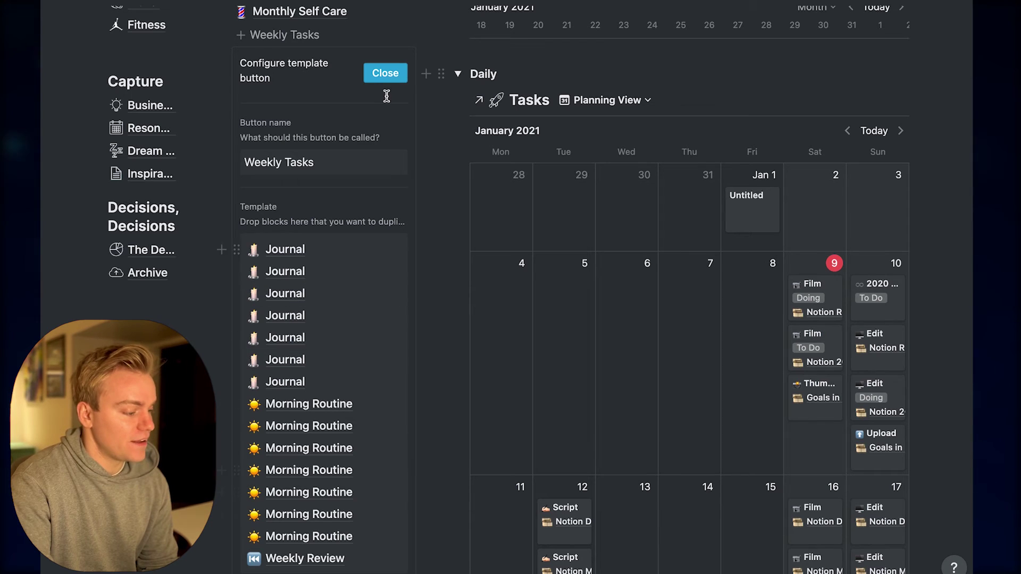
Close the Weekly Tasks settings, generate the week's pages, and view a generated Morning Routine page
click(386, 74)
scroll(323, 206, up, 2)
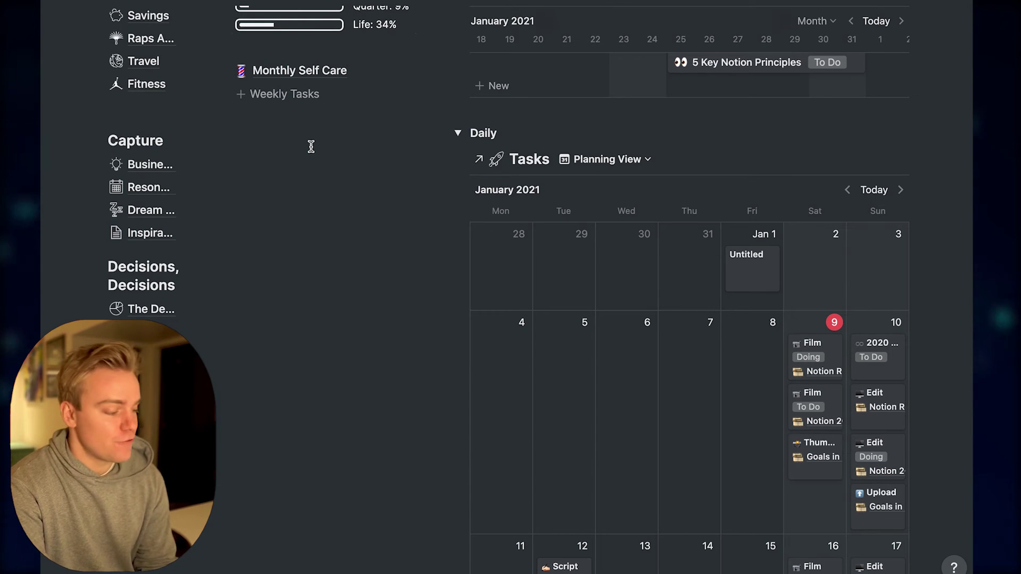
click(299, 101)
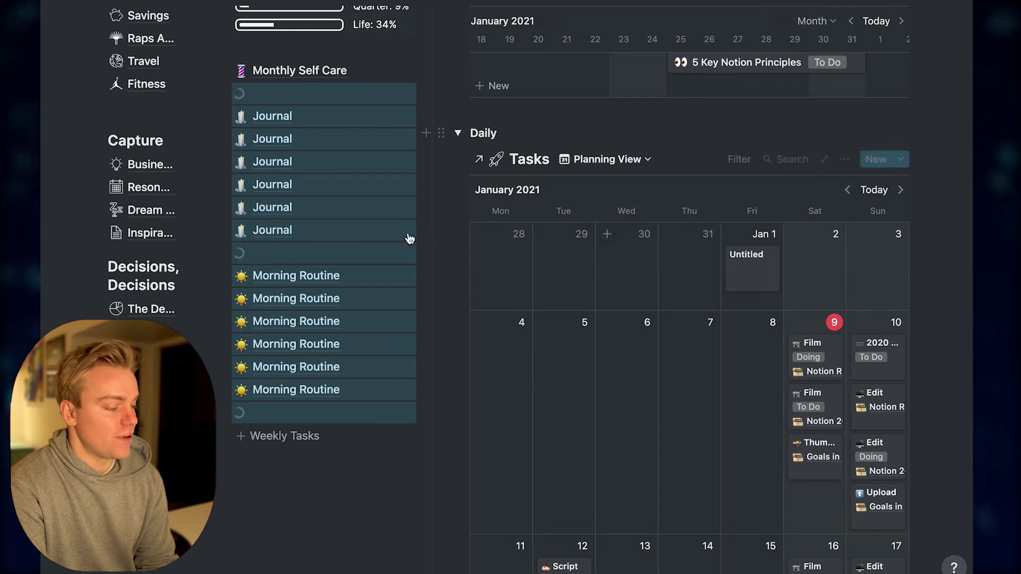
click(326, 388)
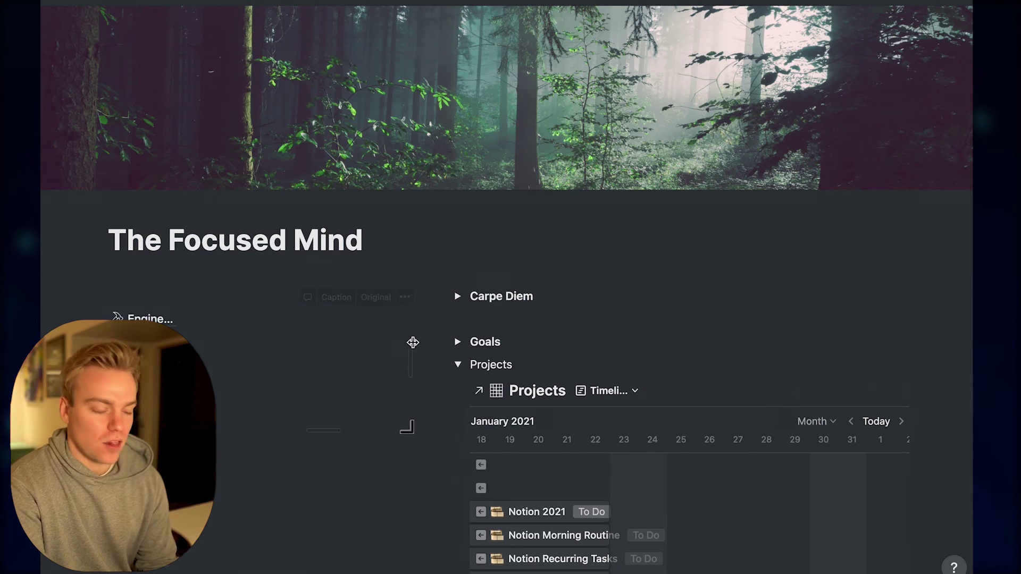
Collapse the Projects timeline section and scroll down to the Daily Tasks calendar
scroll(413, 342, down, 10)
scroll(384, 333, up, 2)
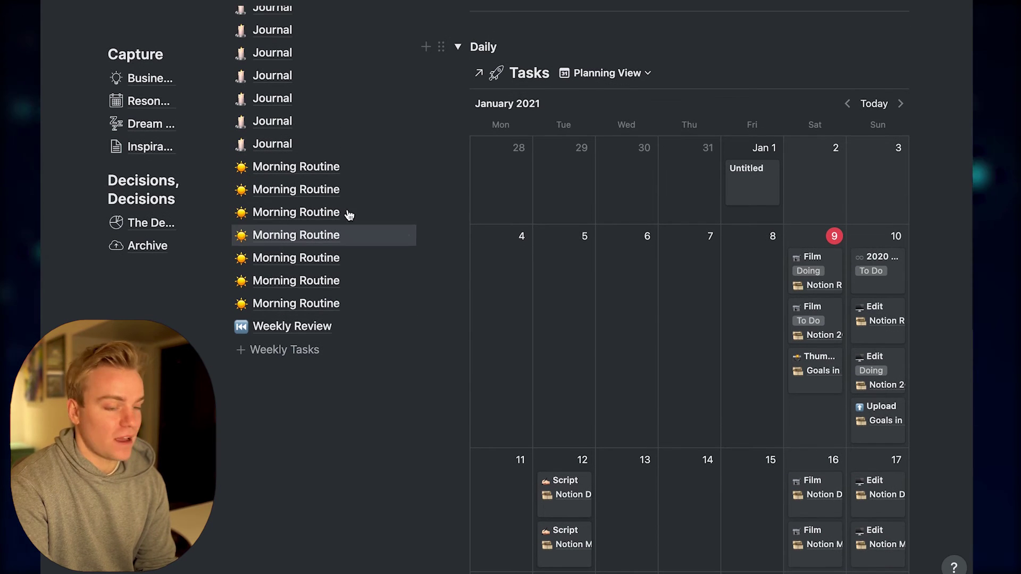
scroll(397, 251, up, 4)
scroll(423, 202, up, 2)
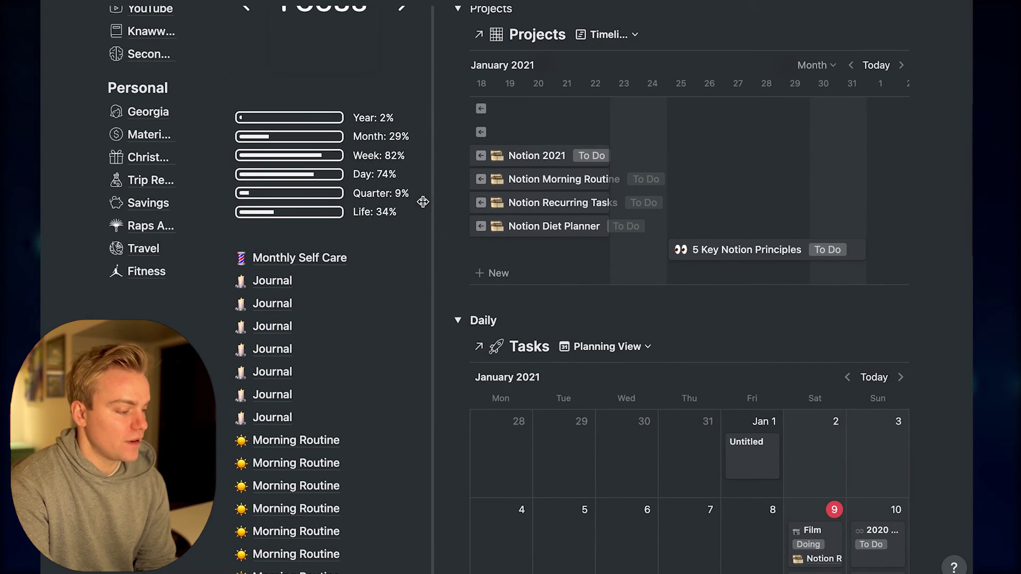
click(459, 11)
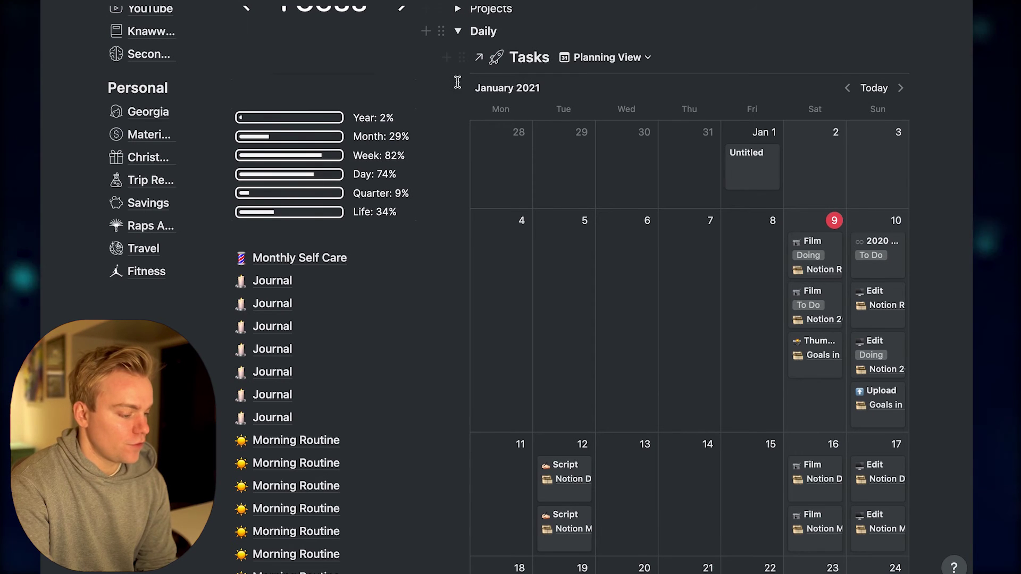
scroll(404, 268, down, 2)
scroll(472, 399, down, 1)
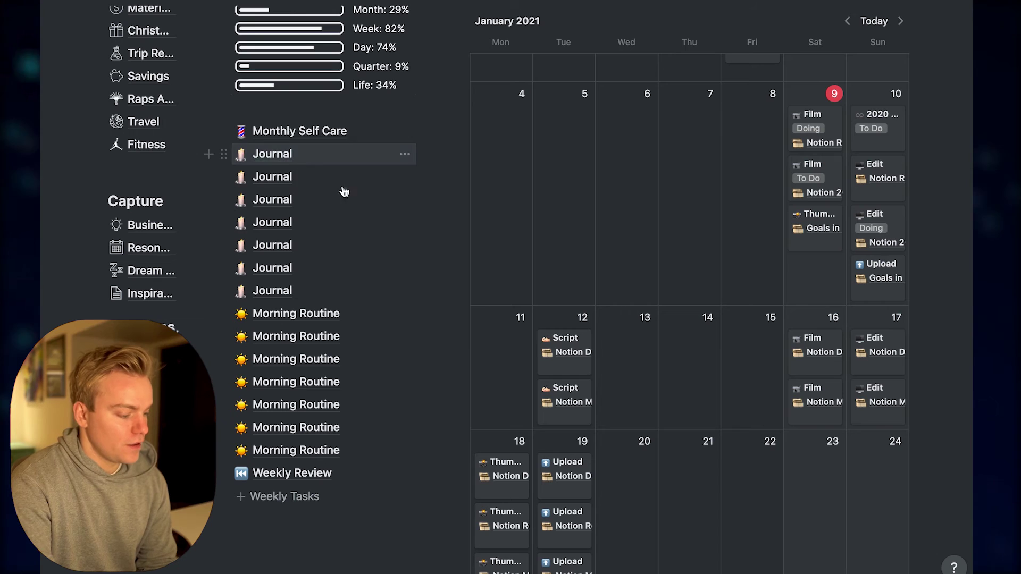
Drag Journal and Morning Routine tasks onto Jan 11, 12 and later days, Weekly Review onto Jan 17
drag(344, 192, 506, 388)
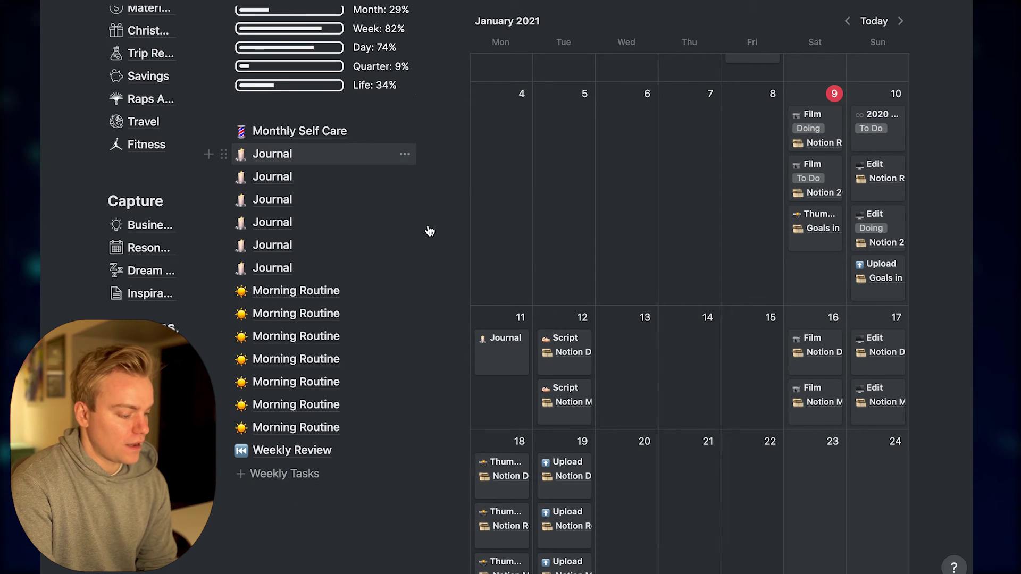
drag(414, 224, 566, 340)
drag(292, 159, 615, 338)
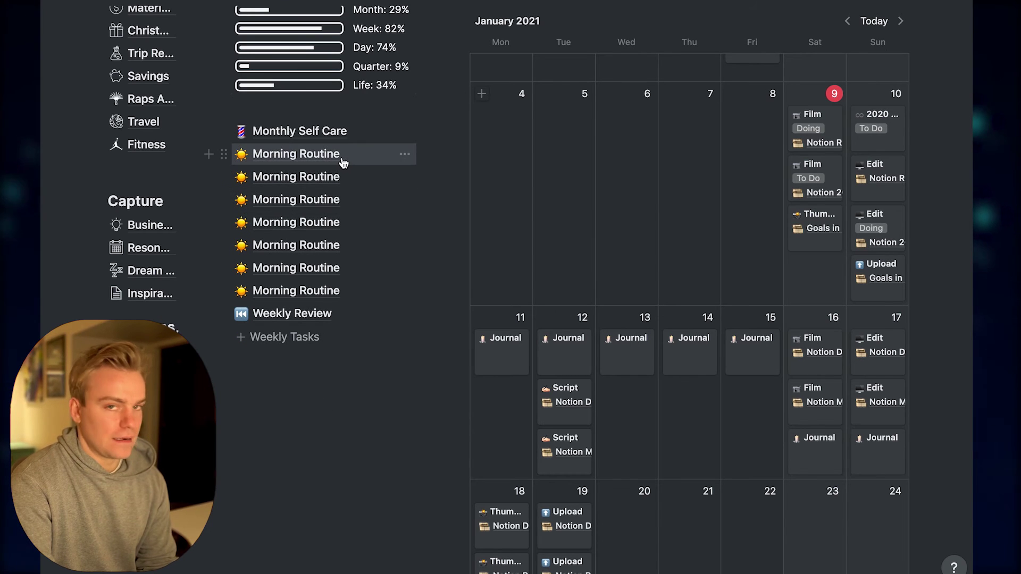
drag(343, 162, 505, 398)
drag(501, 349, 555, 385)
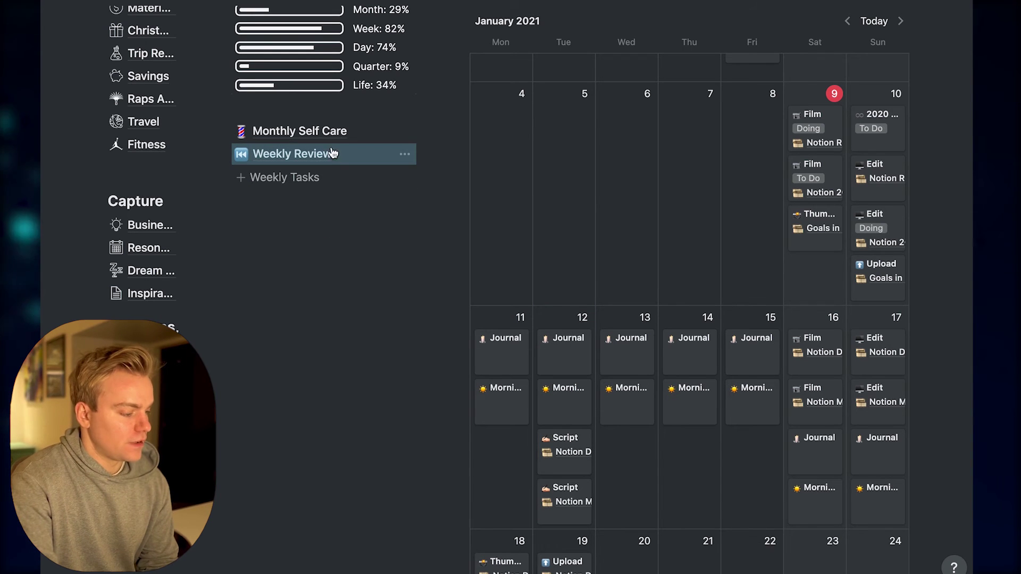
drag(317, 157, 876, 378)
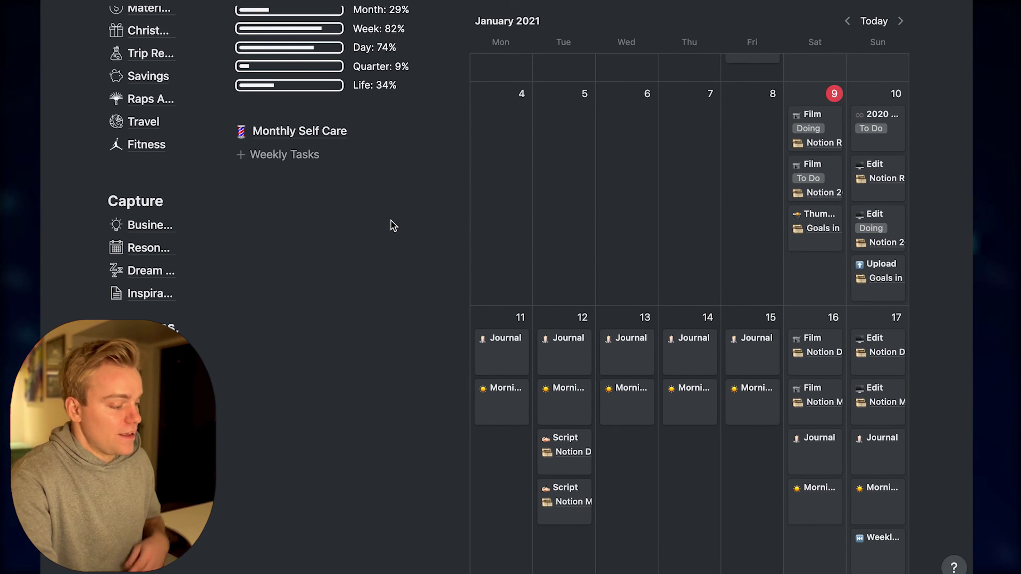
Insert a template button named 'Monthly Tasks' and delete its default To-do
text(/tem)
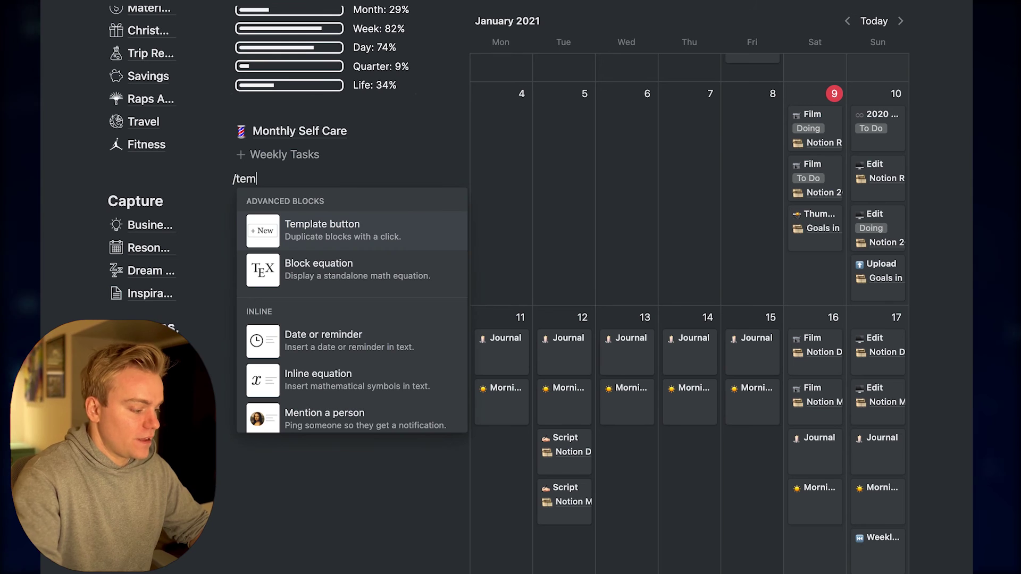
click(317, 235)
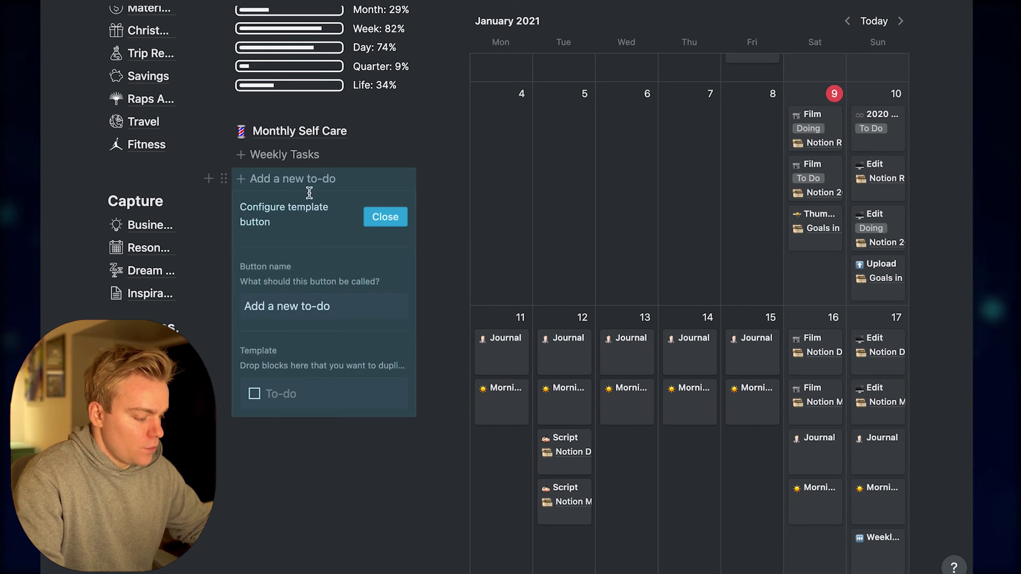
triple_click(304, 306)
text(M)
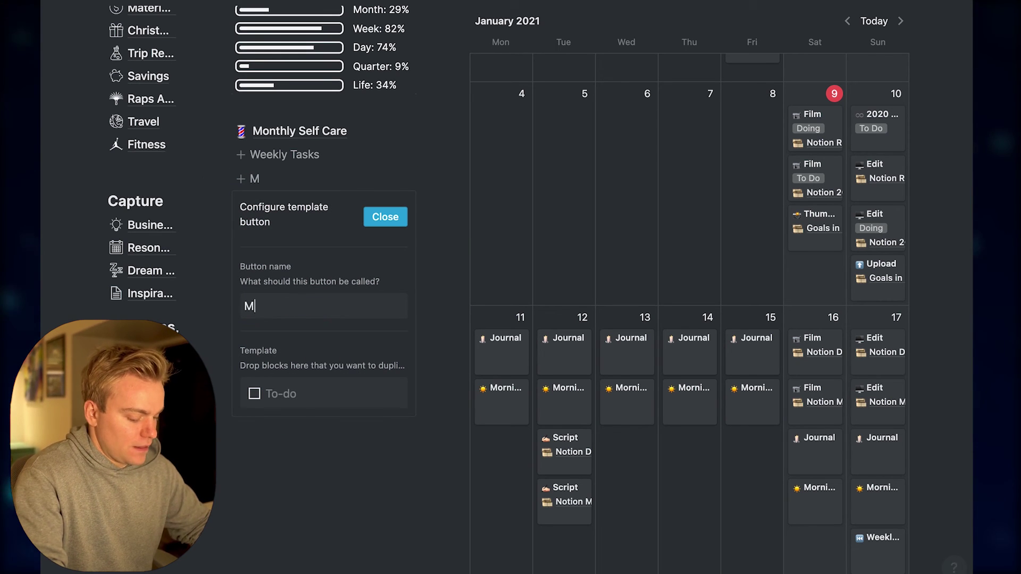
text(onthly Tasks)
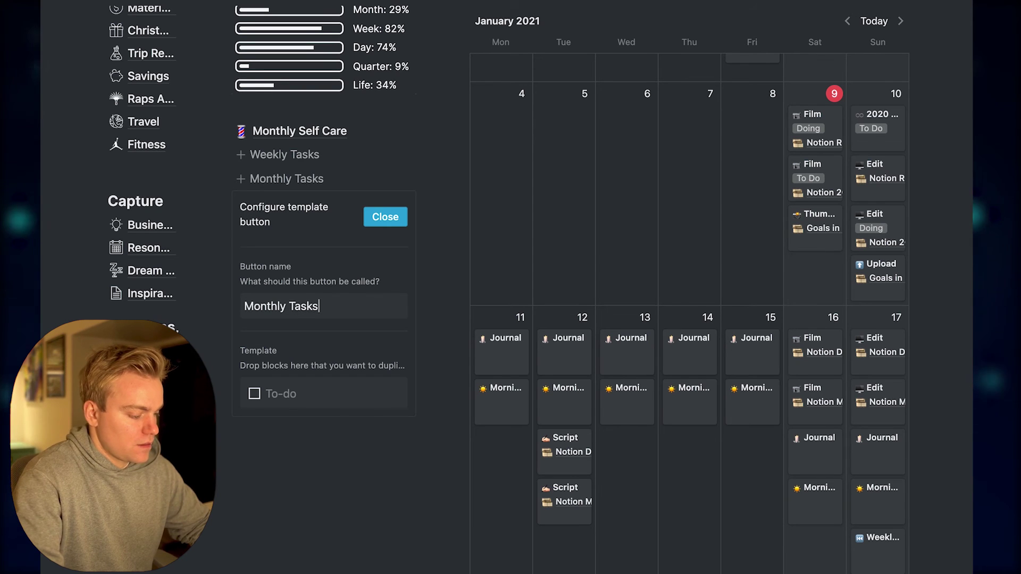
click(238, 393)
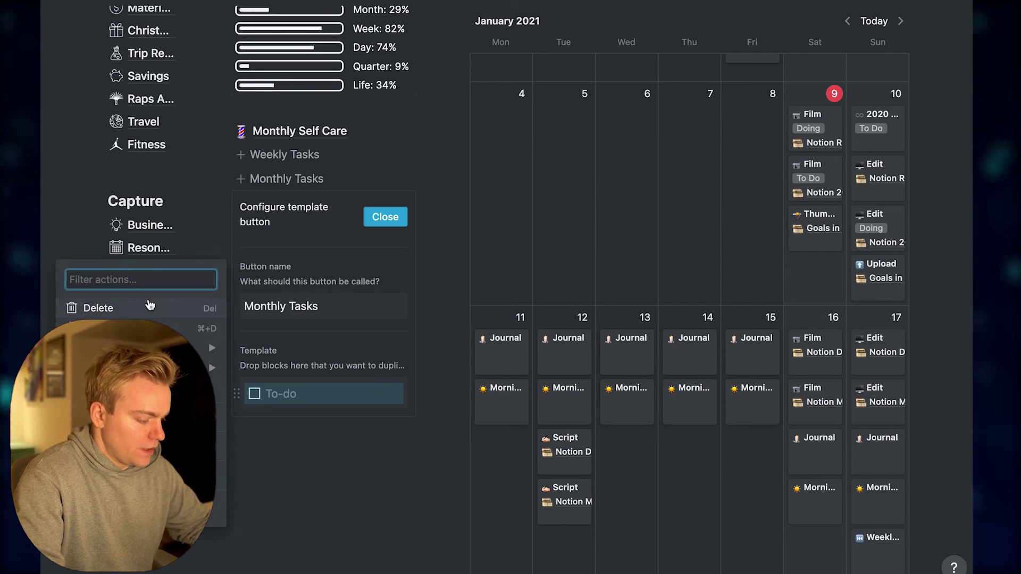
click(143, 302)
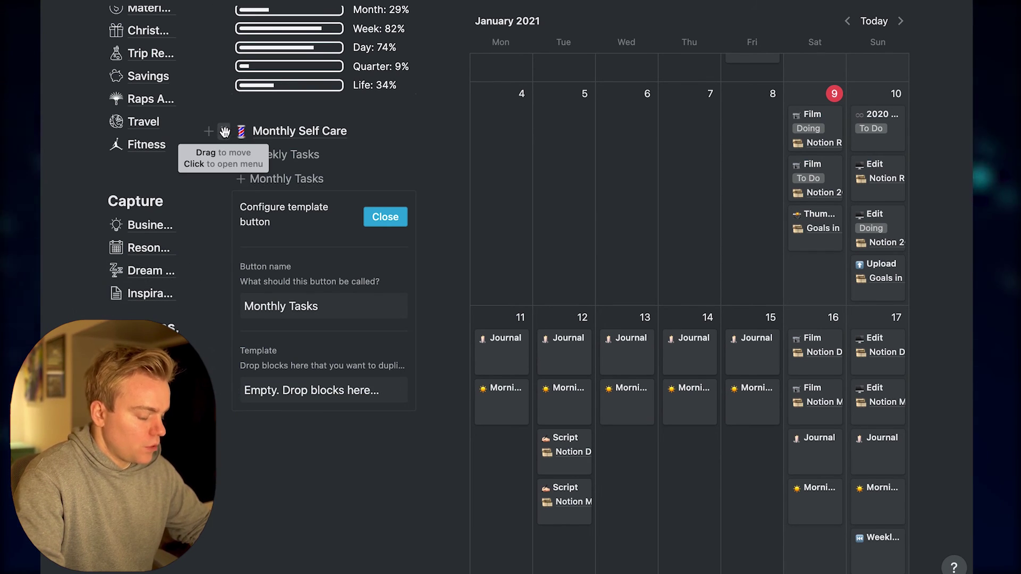
Put Monthly Self Care into the Monthly Tasks template and generate a fresh copy
drag(224, 130, 276, 383)
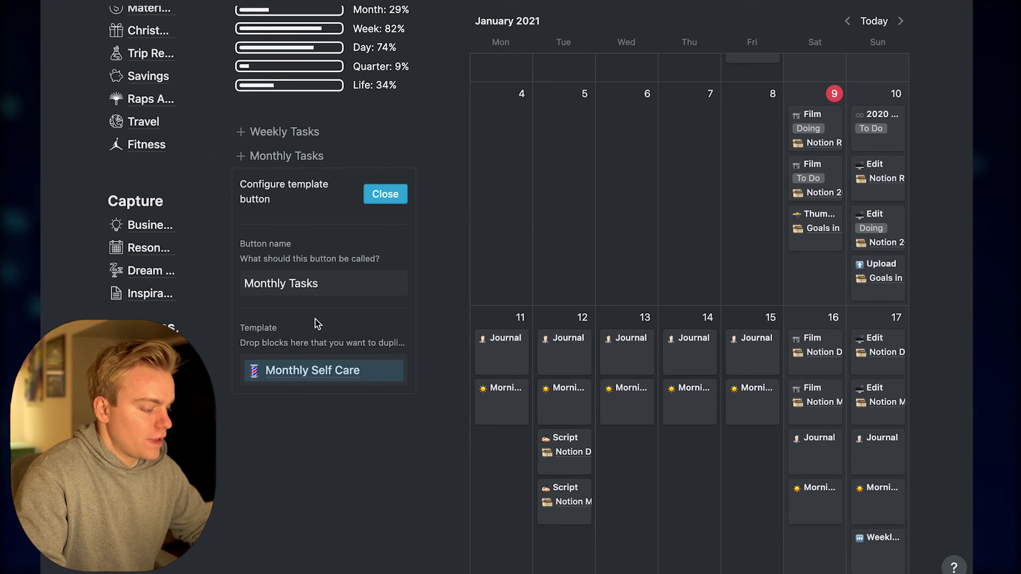
click(375, 216)
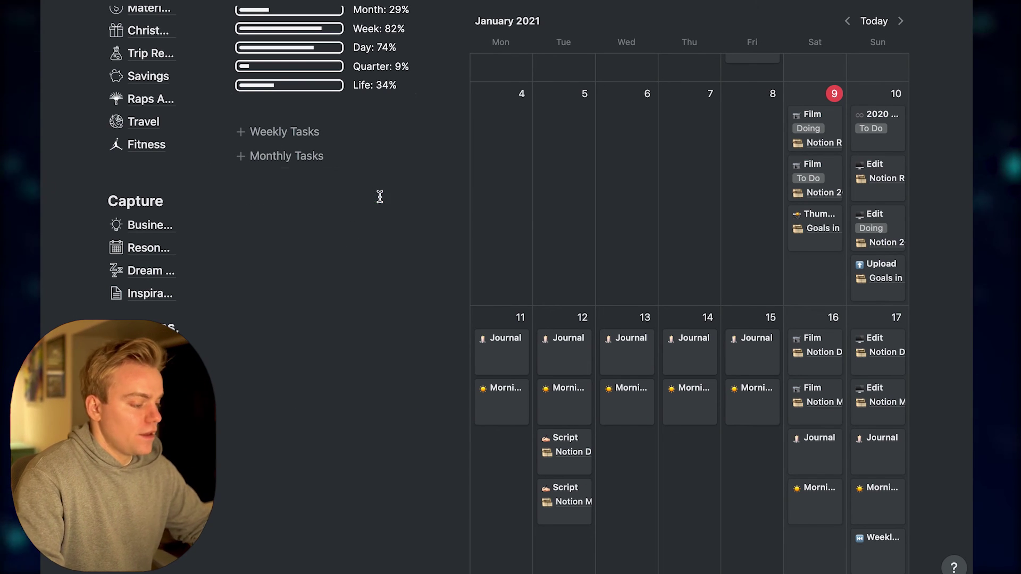
click(281, 160)
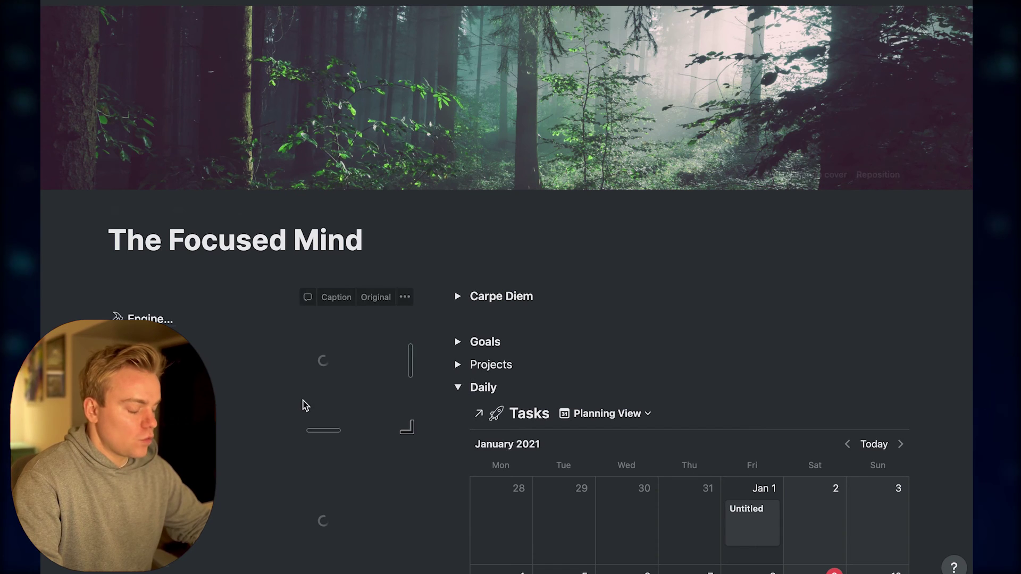
Drag the generated Monthly Self Care task onto Sunday, January 24 in the Daily Tasks calendar
scroll(303, 403, down, 6)
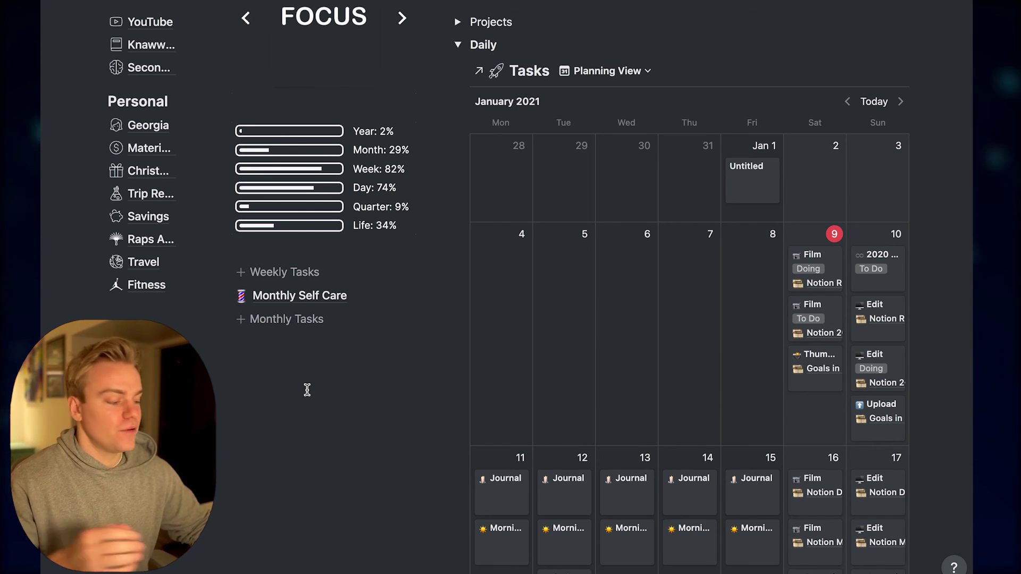
scroll(307, 389, down, 3)
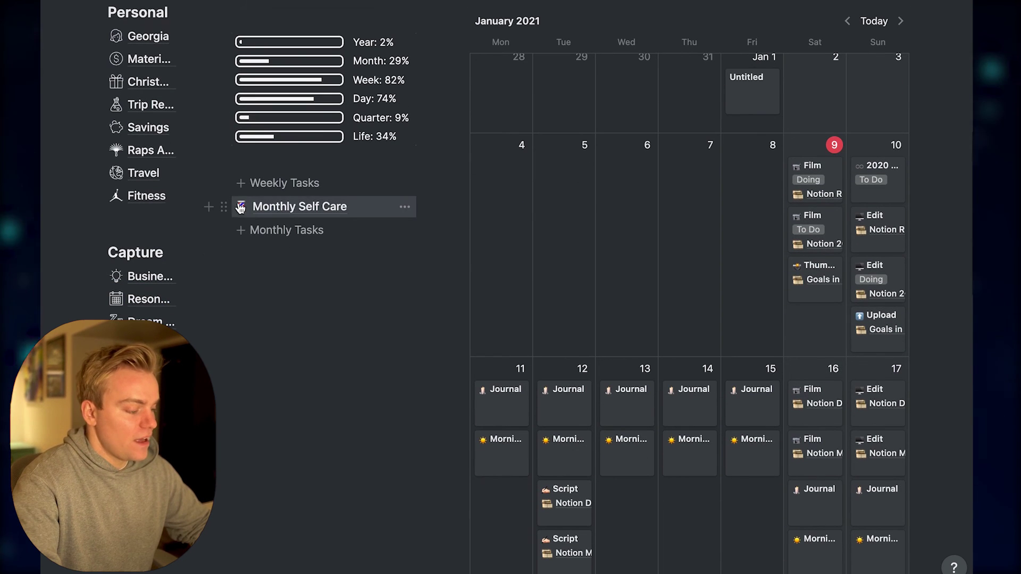
drag(223, 207, 856, 385)
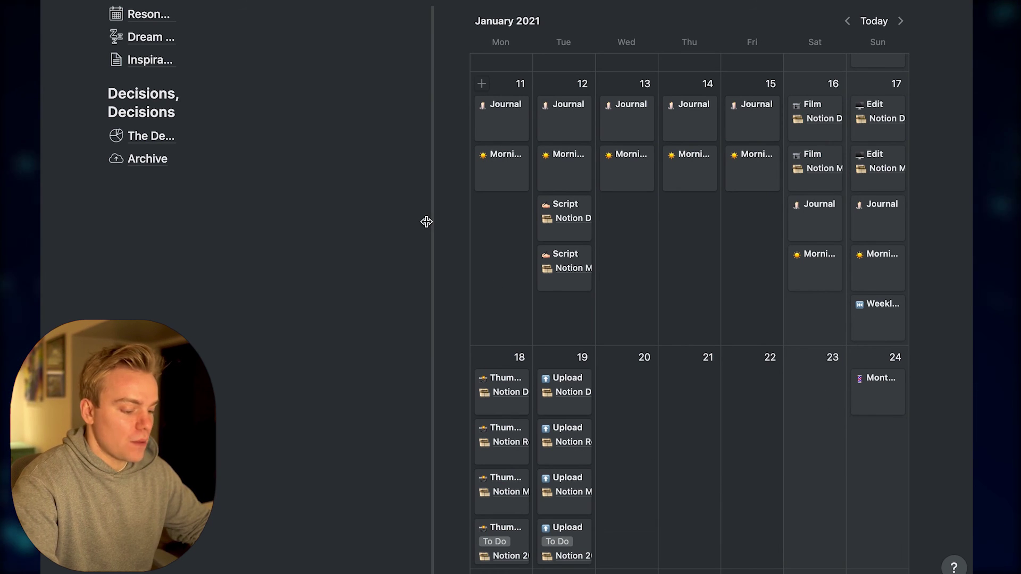
scroll(426, 222, up, 5)
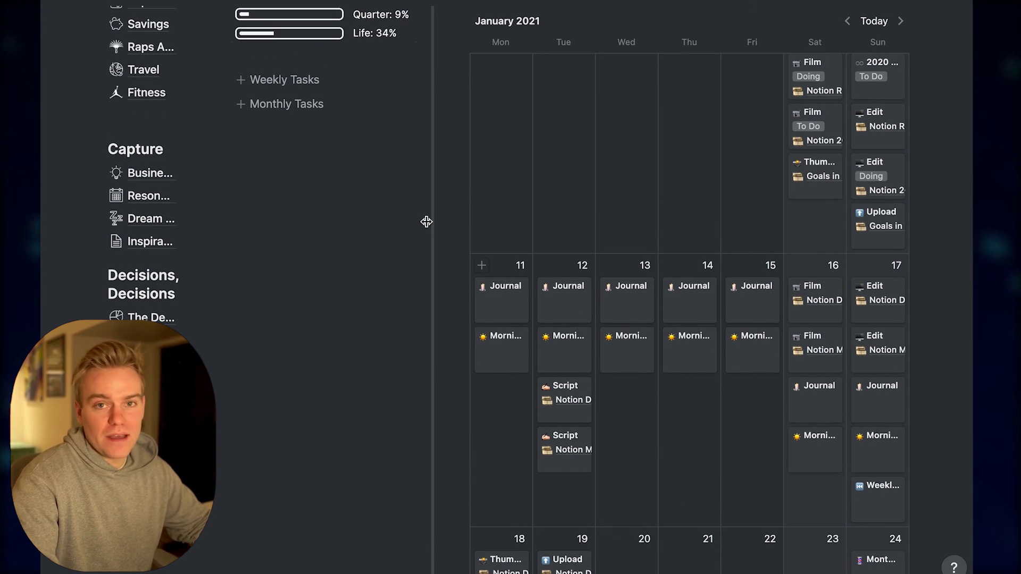